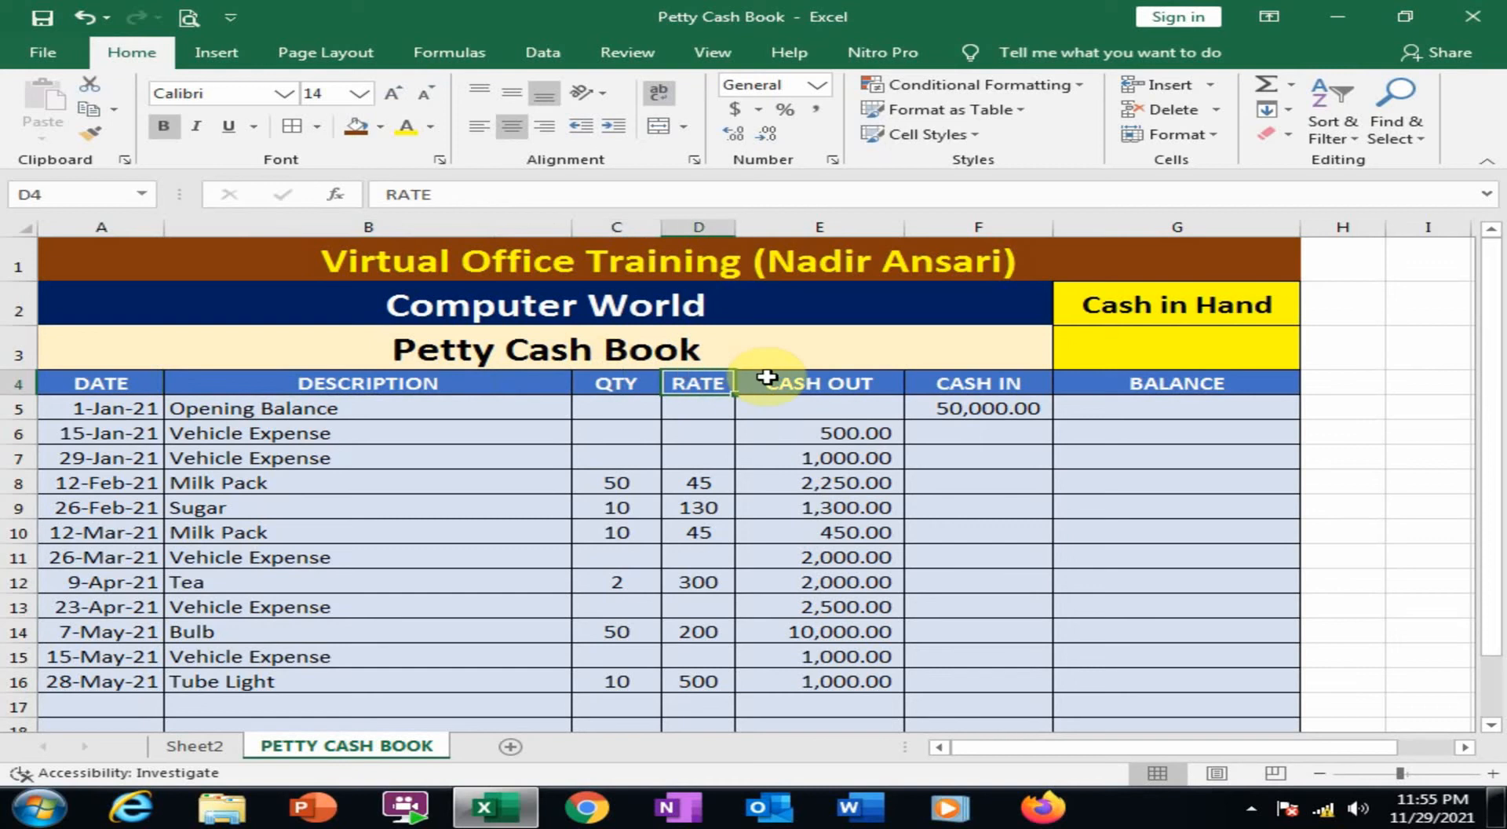
Review the Cash Out, Cash In and Balance headings and the opening balance entry in row 5
{"action": "left_click", "coordinate": [883, 382]}
{"action": "left_click", "coordinate": [976, 382]}
{"action": "left_click", "coordinate": [1155, 379]}
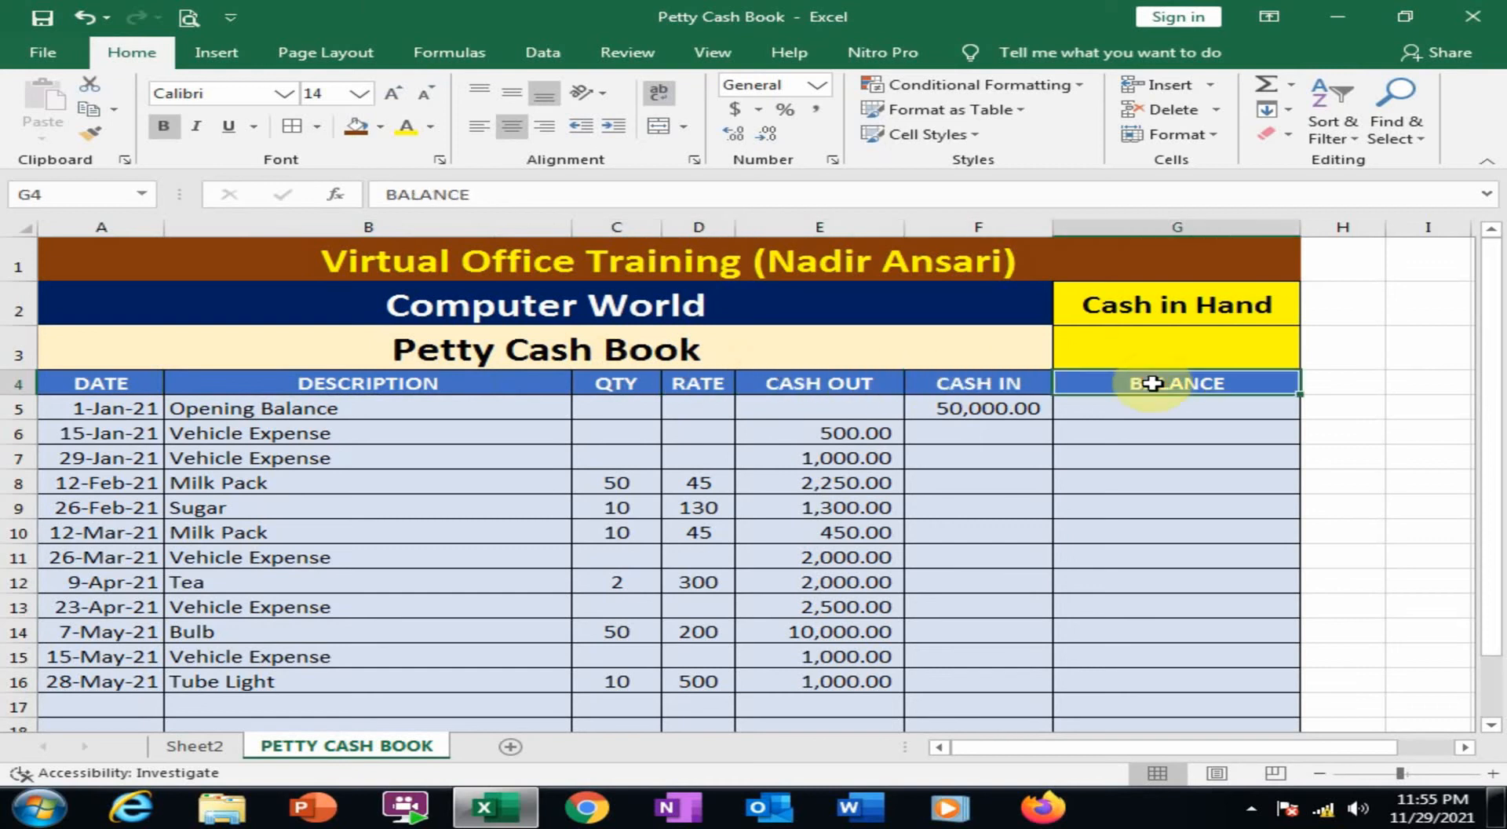
{"action": "left_click", "coordinate": [110, 409]}
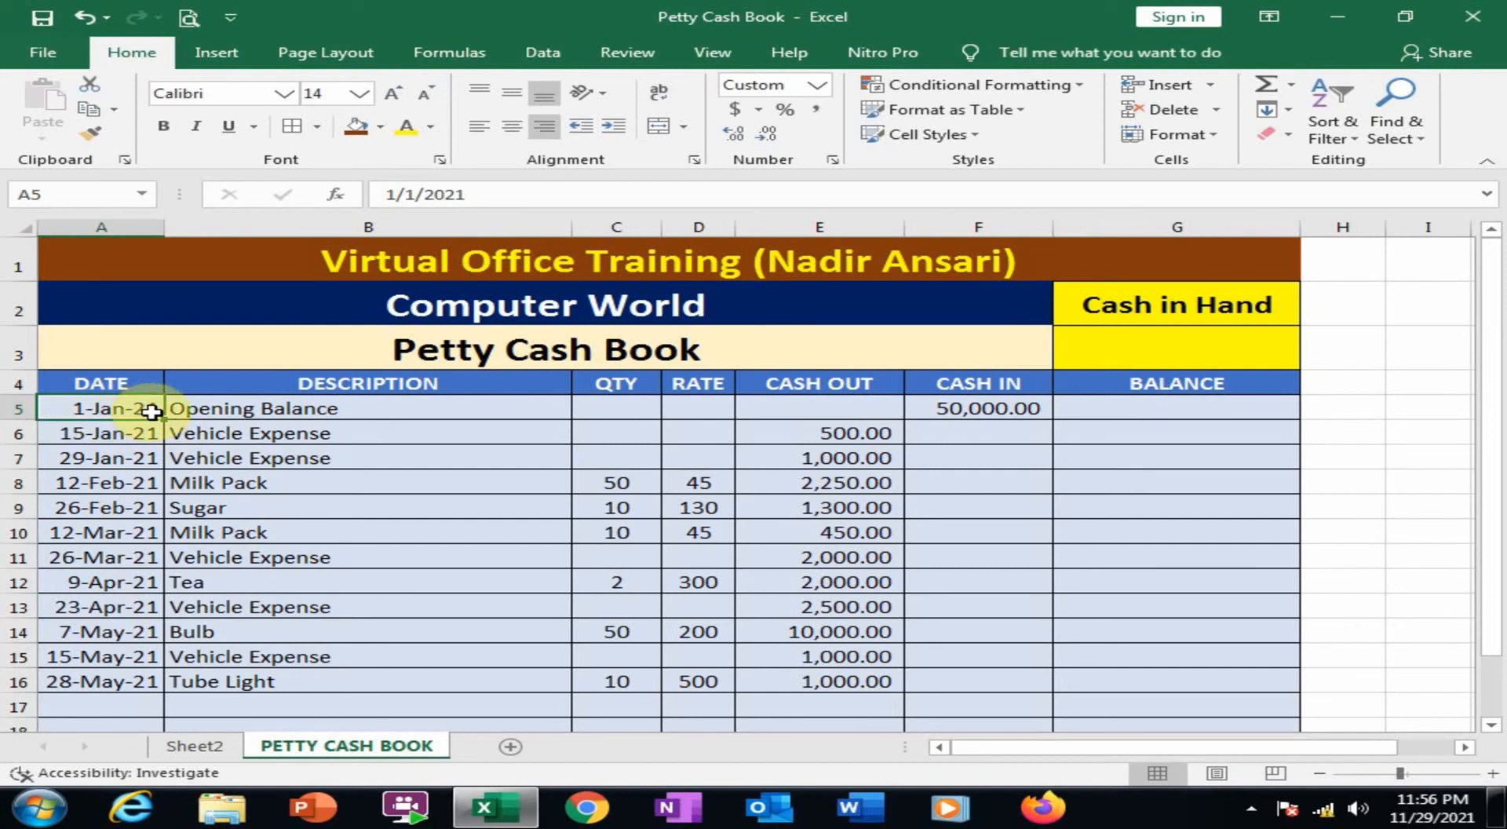
{"action": "left_click", "coordinate": [262, 406]}
{"action": "left_click", "coordinate": [971, 406]}
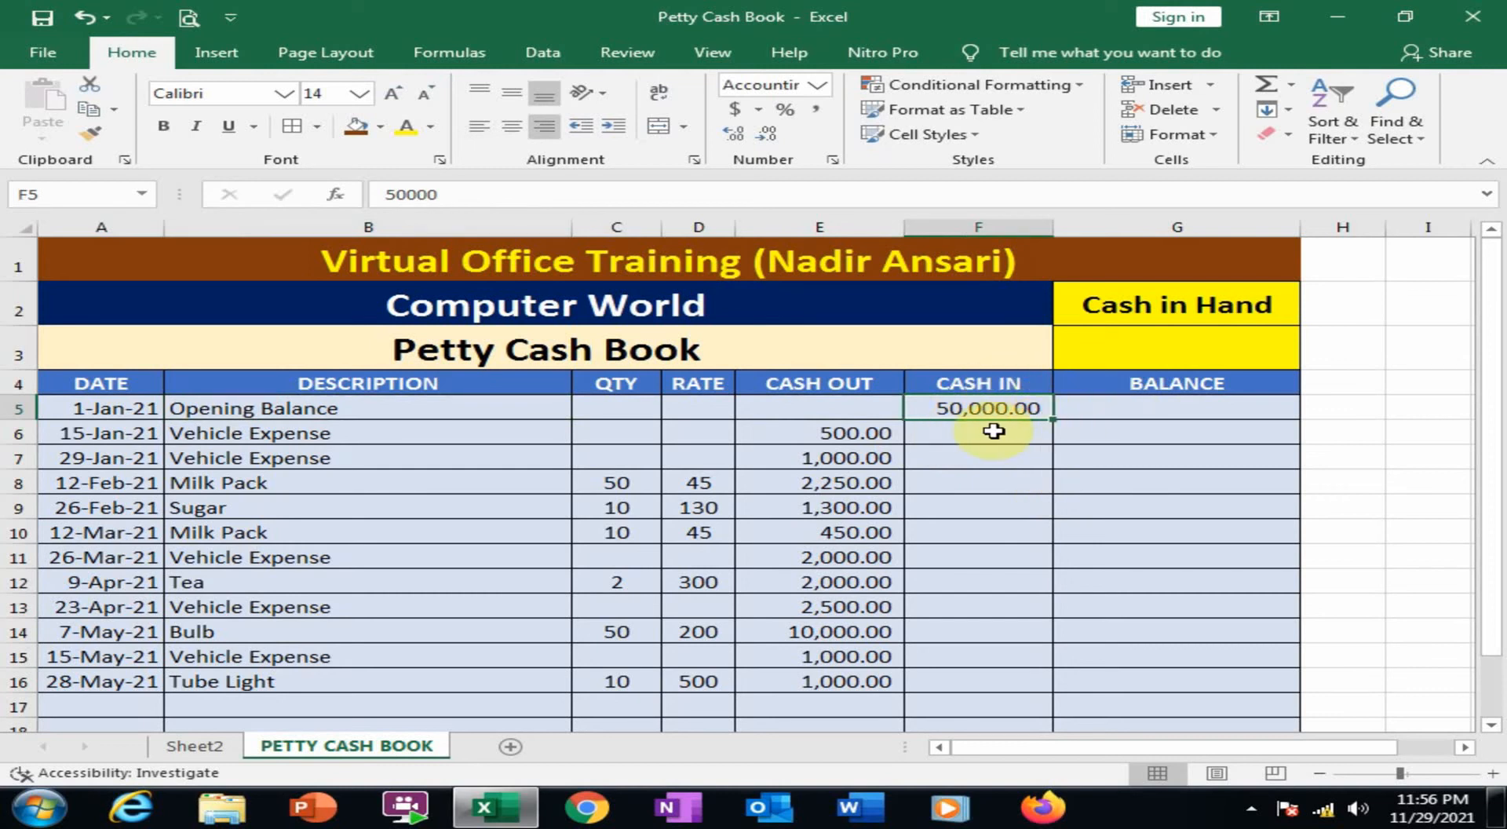
Enter the formula =F5 in G5 to carry the opening Cash In amount into the Balance column
{"action": "left_click", "coordinate": [1115, 408]}
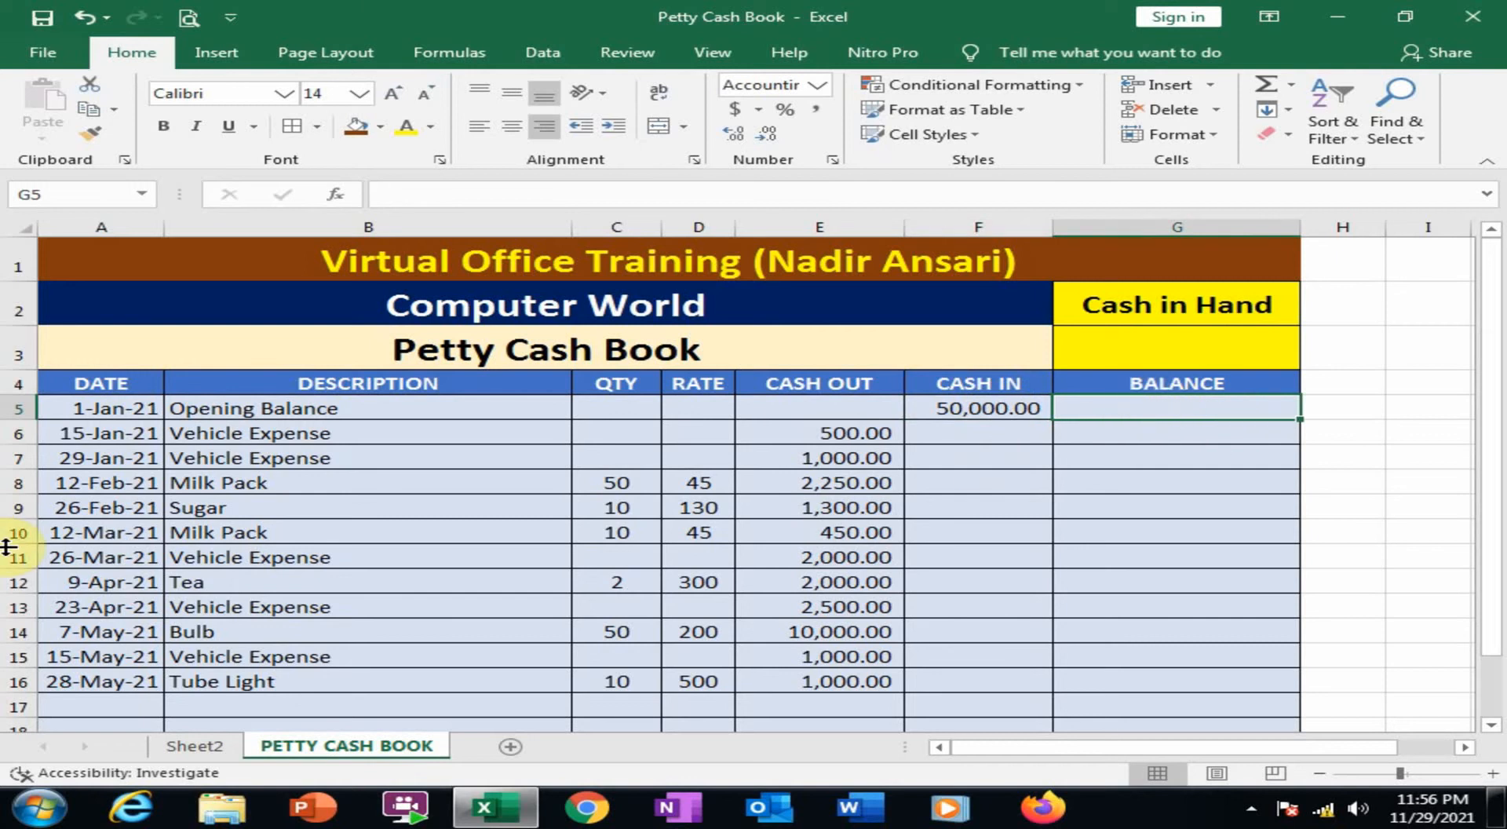
{"action": "type", "text": "="}
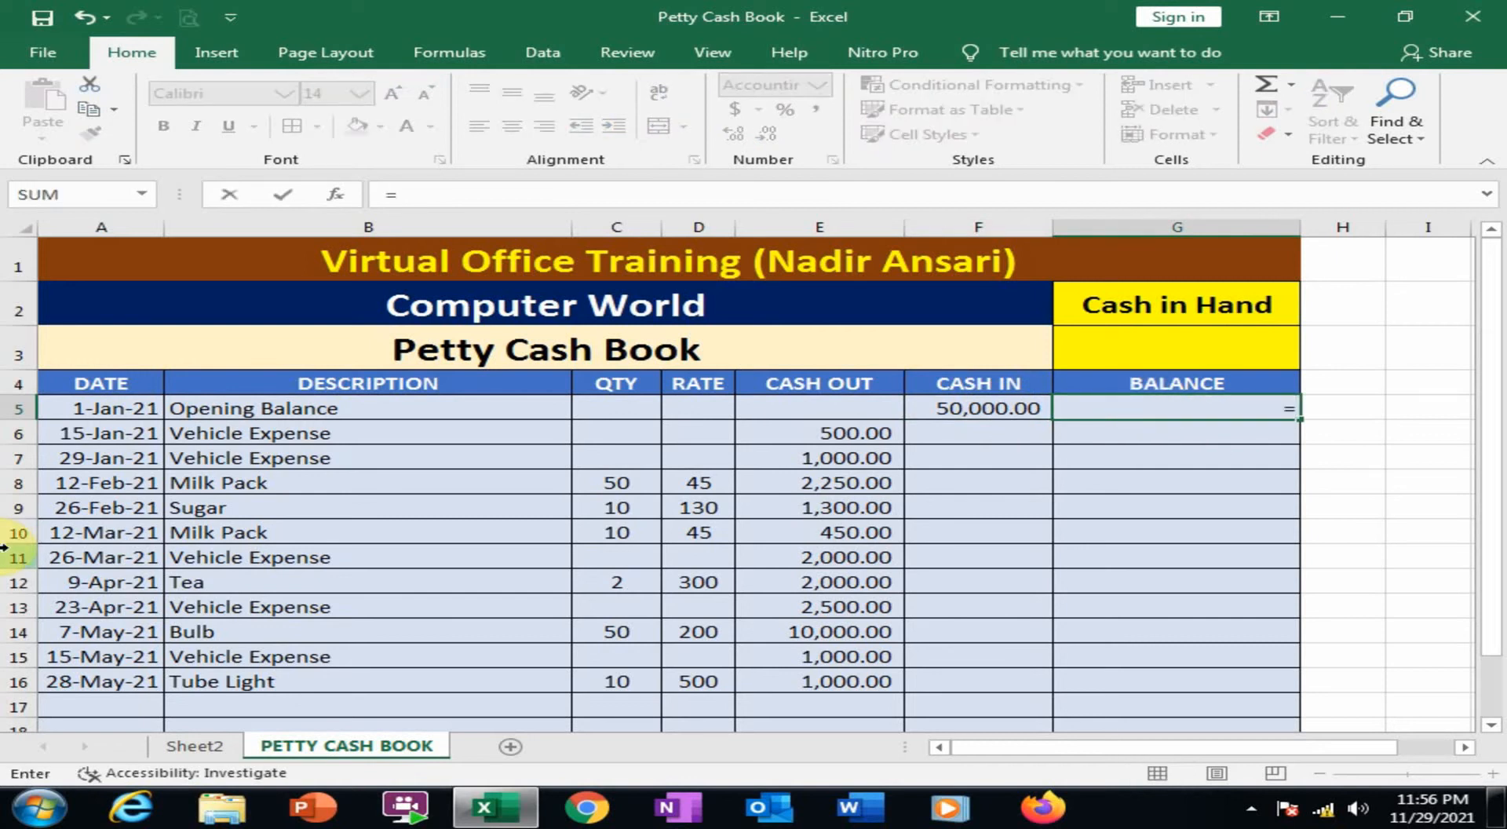
{"action": "left_click", "coordinate": [995, 408]}
{"action": "key", "text": "Return"}
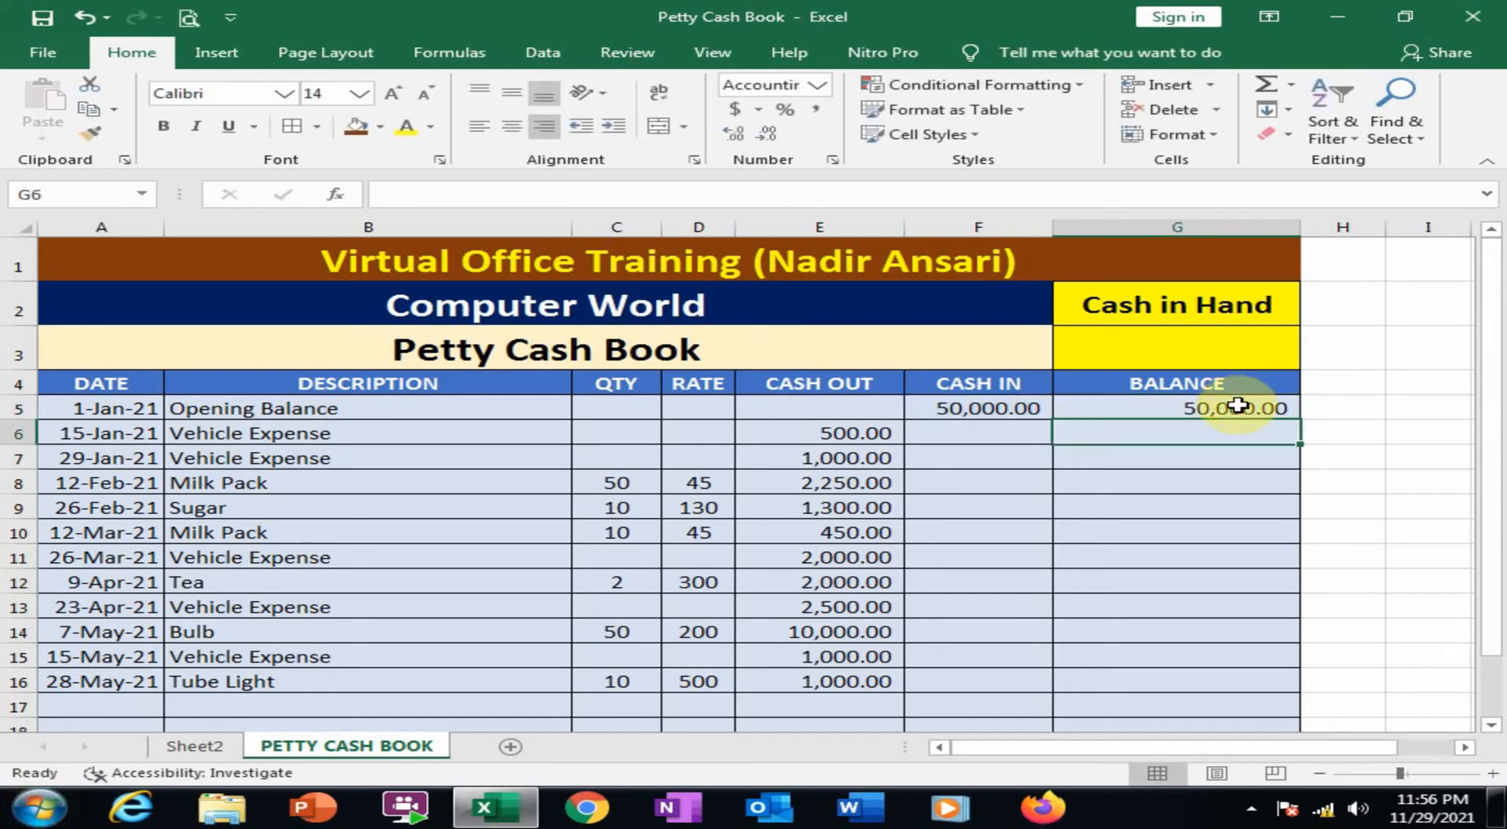
Enter the running balance formula =G5-E6+F6 in G6 for the 15-Jan-21 Vehicle Expense row
{"action": "left_click", "coordinate": [115, 434]}
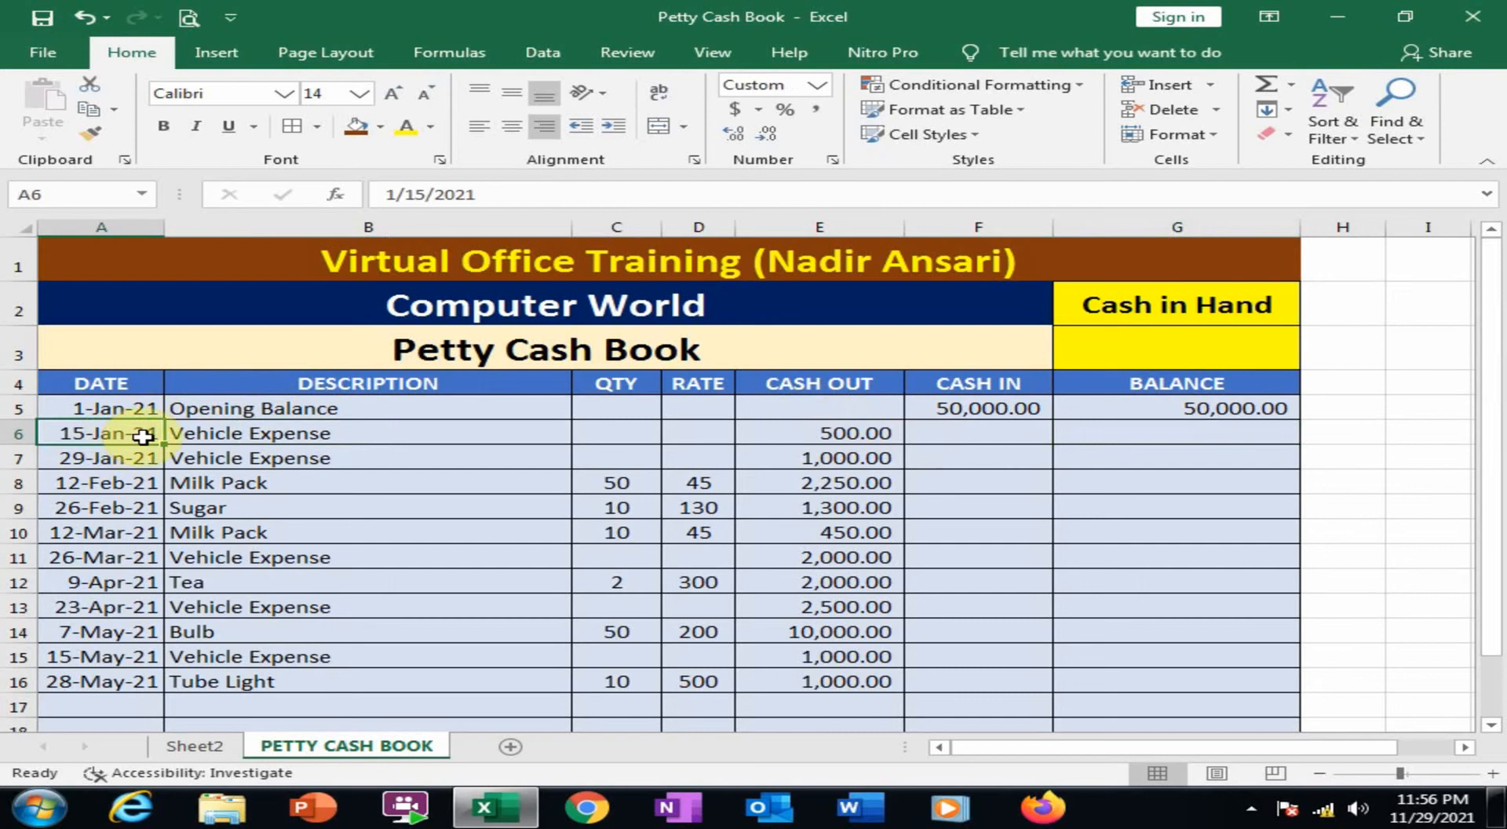
{"action": "left_click", "coordinate": [228, 434]}
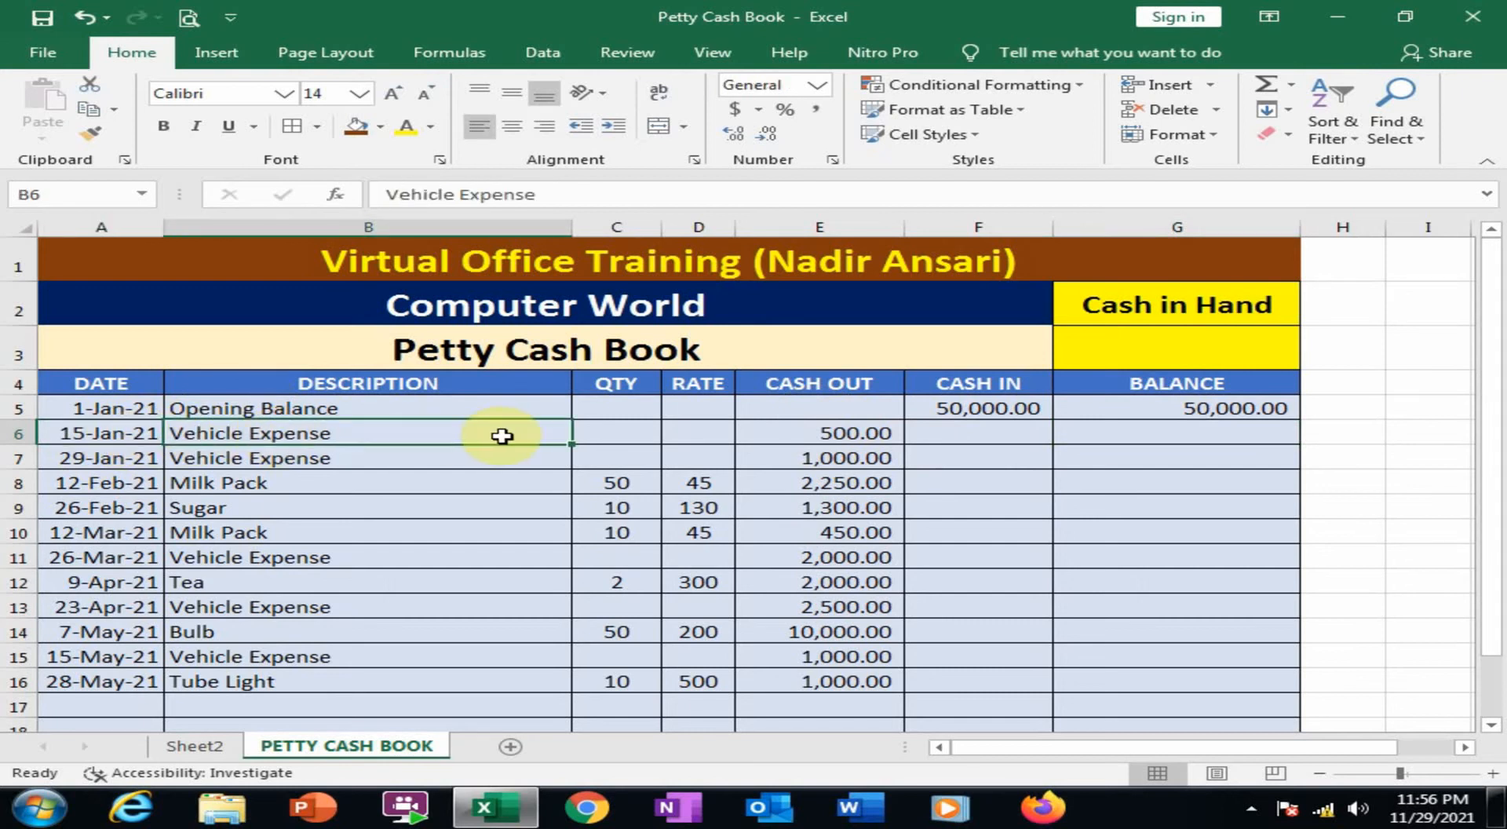
{"action": "left_click", "coordinate": [822, 433]}
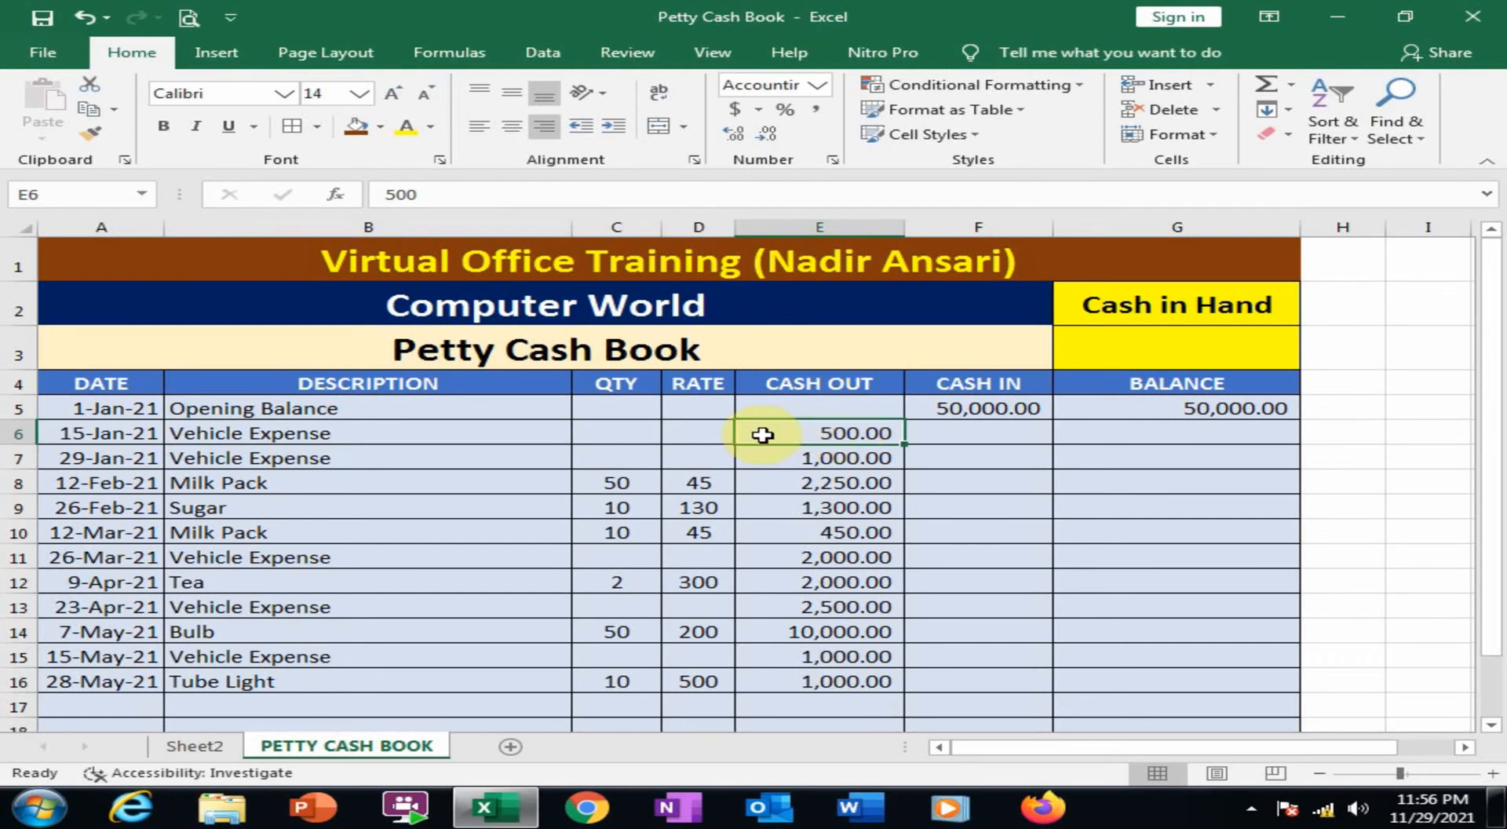
{"action": "left_click", "coordinate": [1202, 427]}
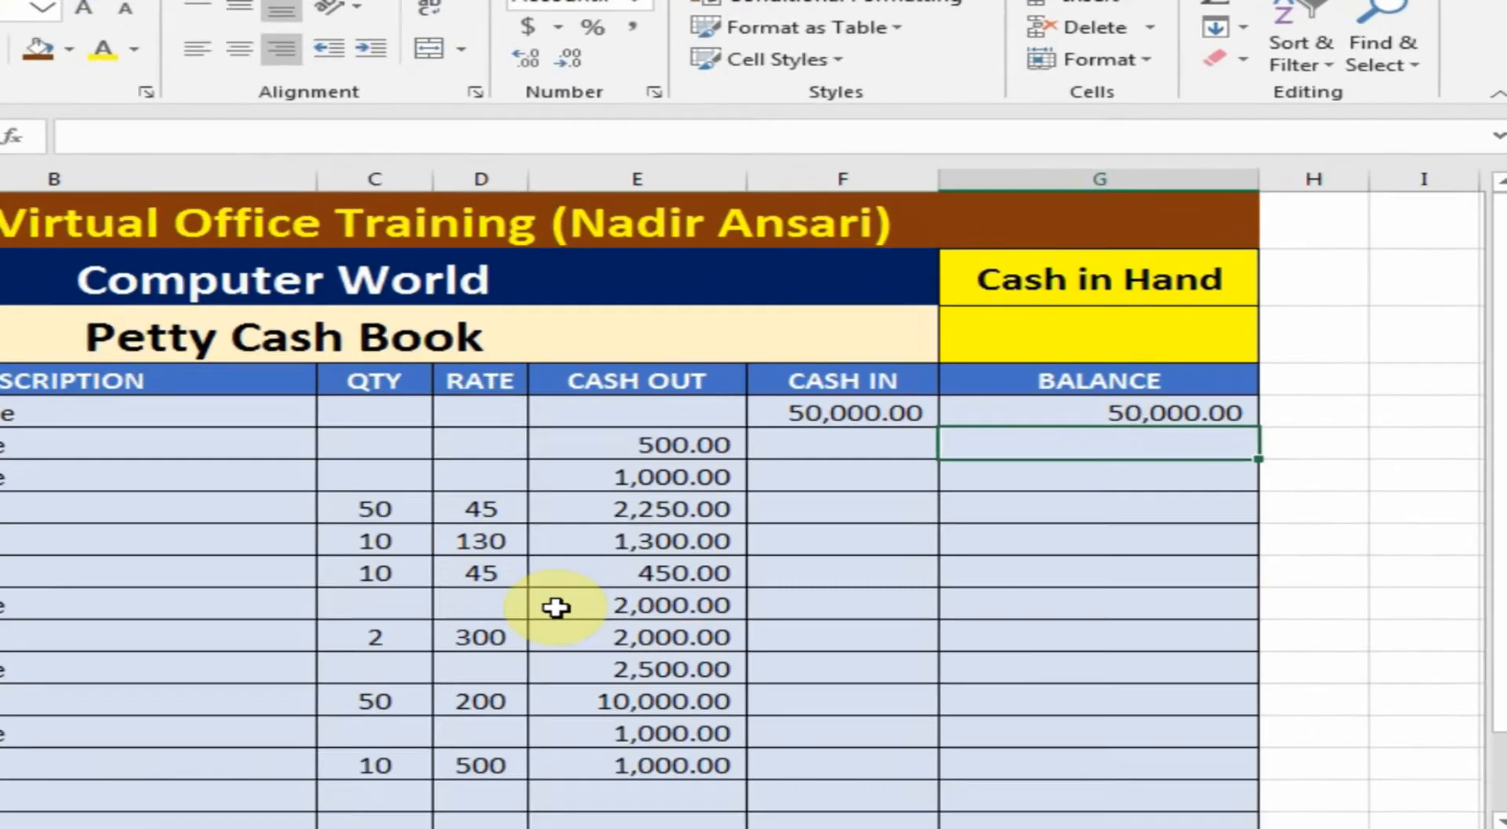
{"action": "type", "text": "="}
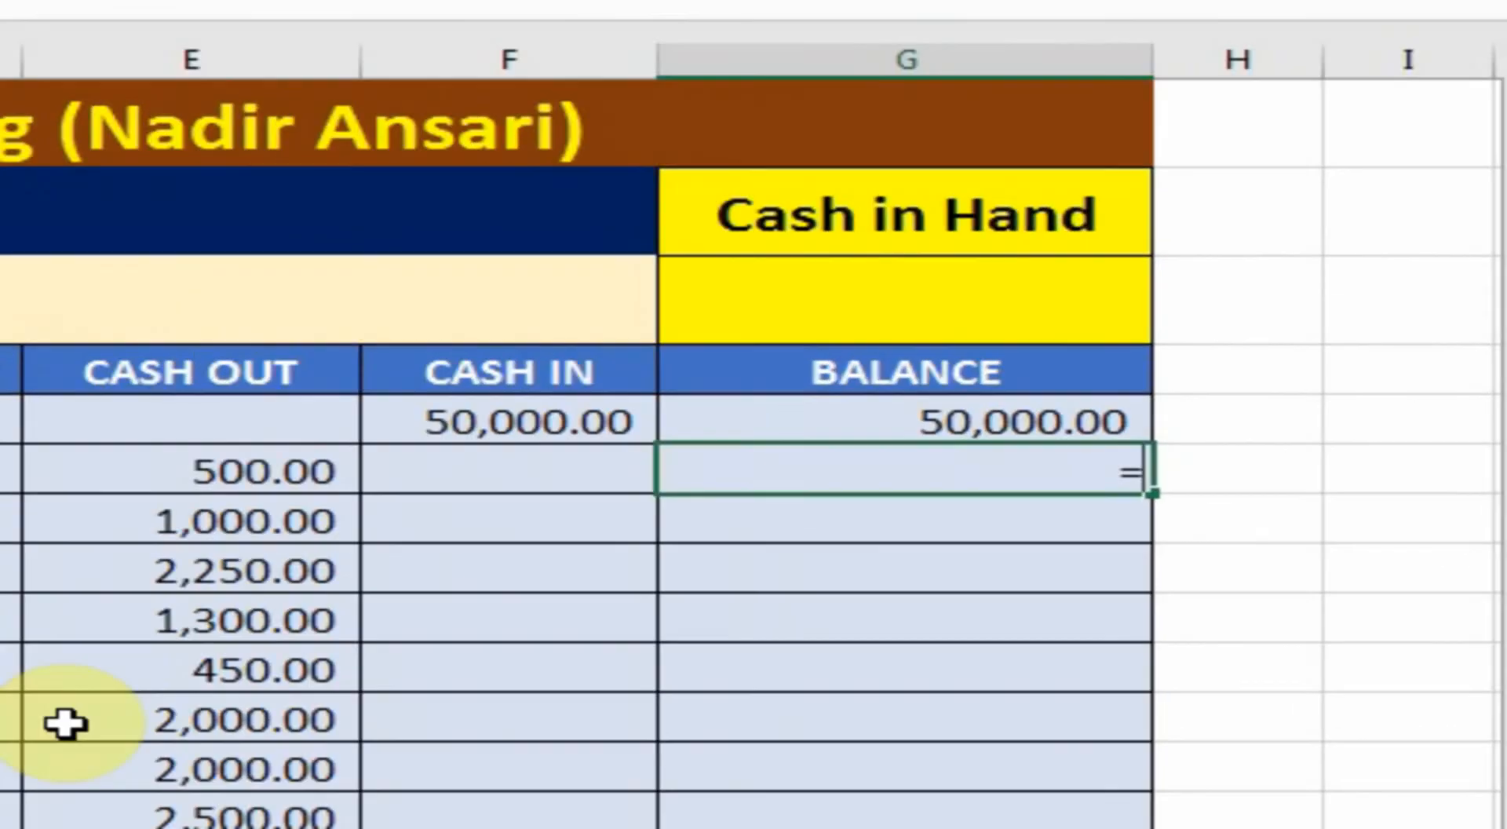
{"action": "left_click", "coordinate": [970, 424]}
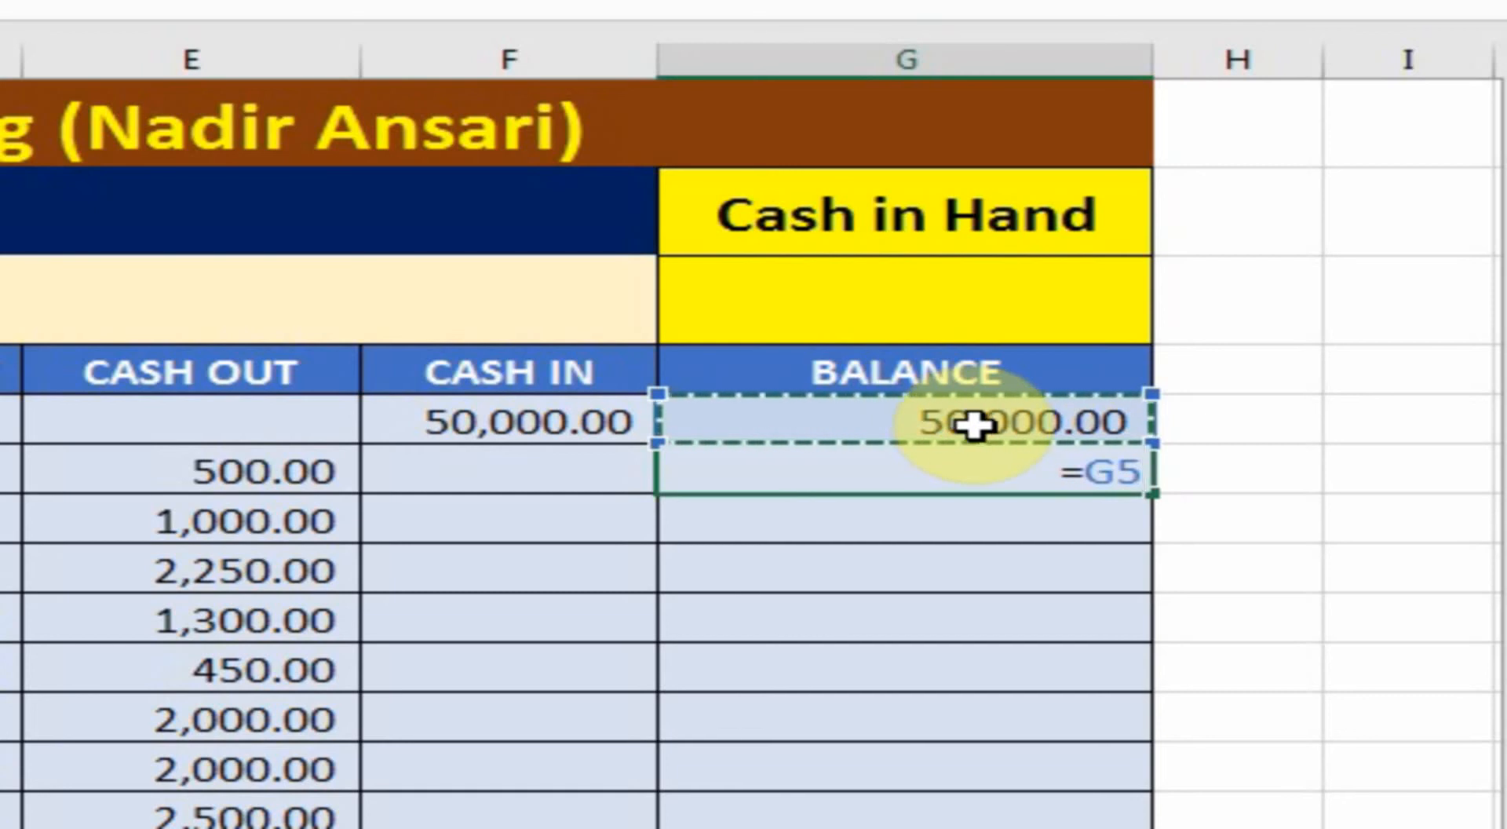
{"action": "type", "text": "-"}
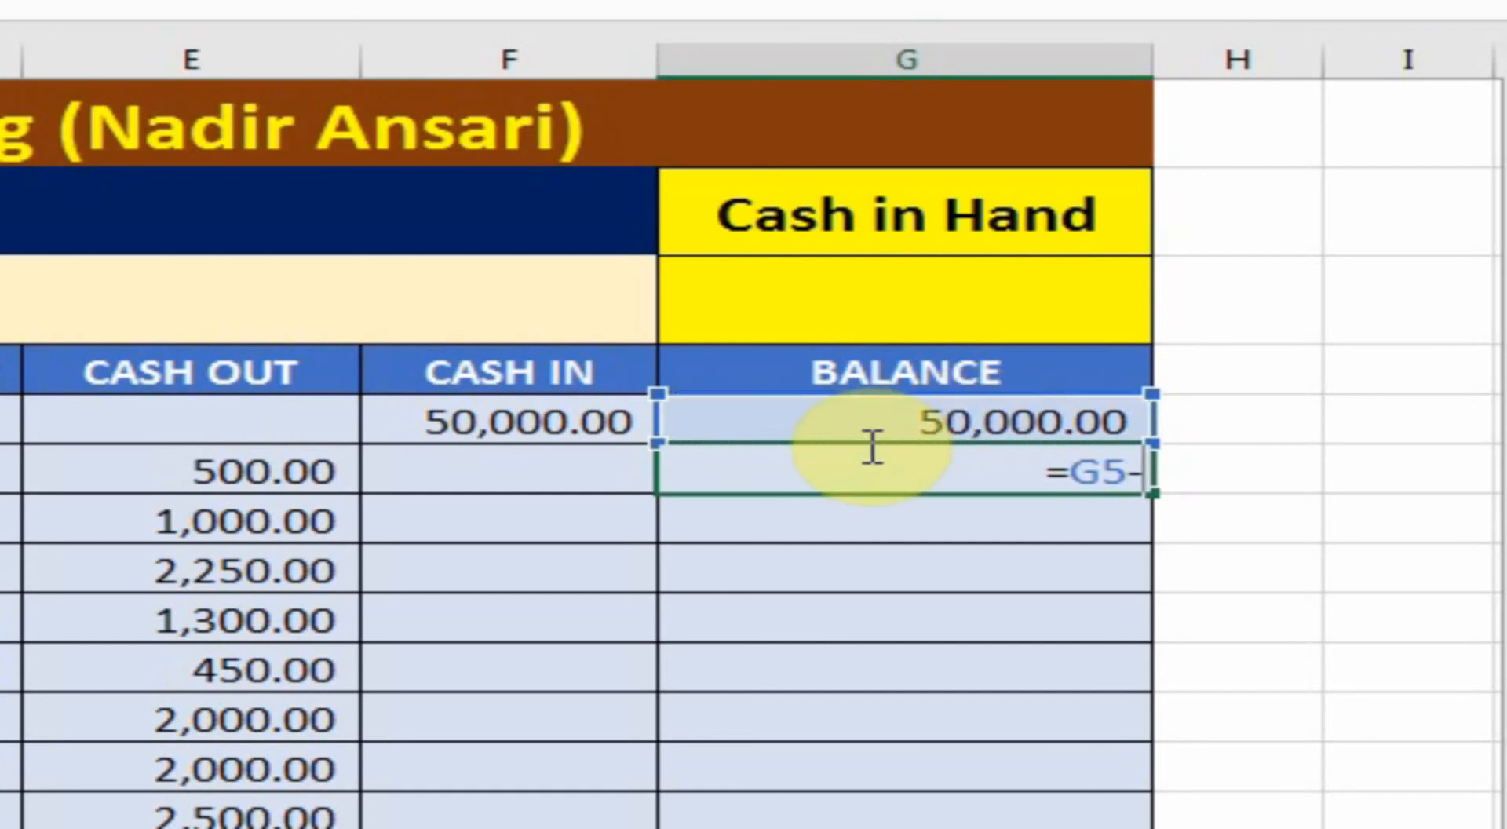
{"action": "left_click", "coordinate": [204, 469]}
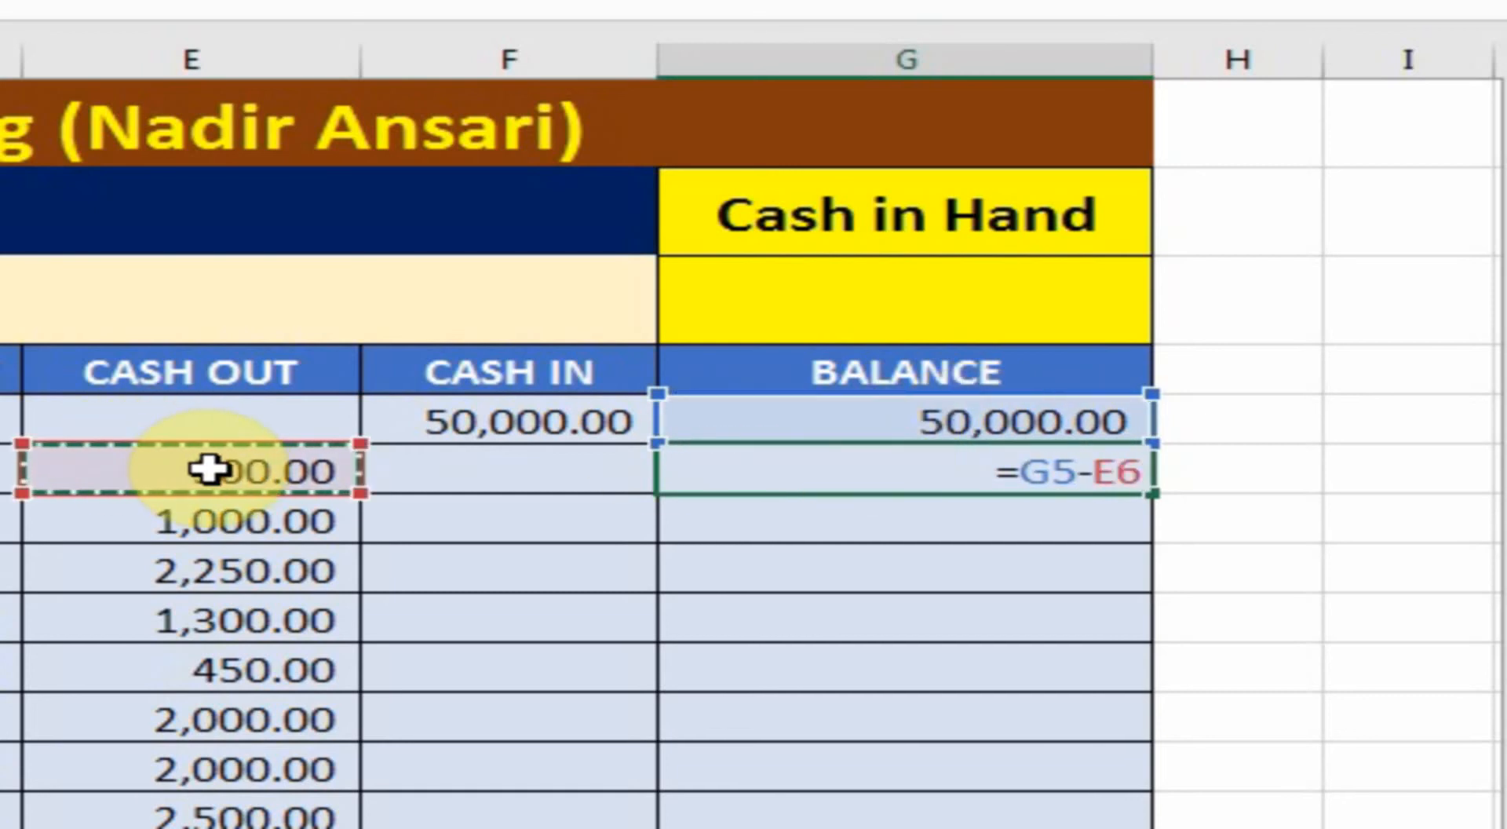
{"action": "type", "text": "+"}
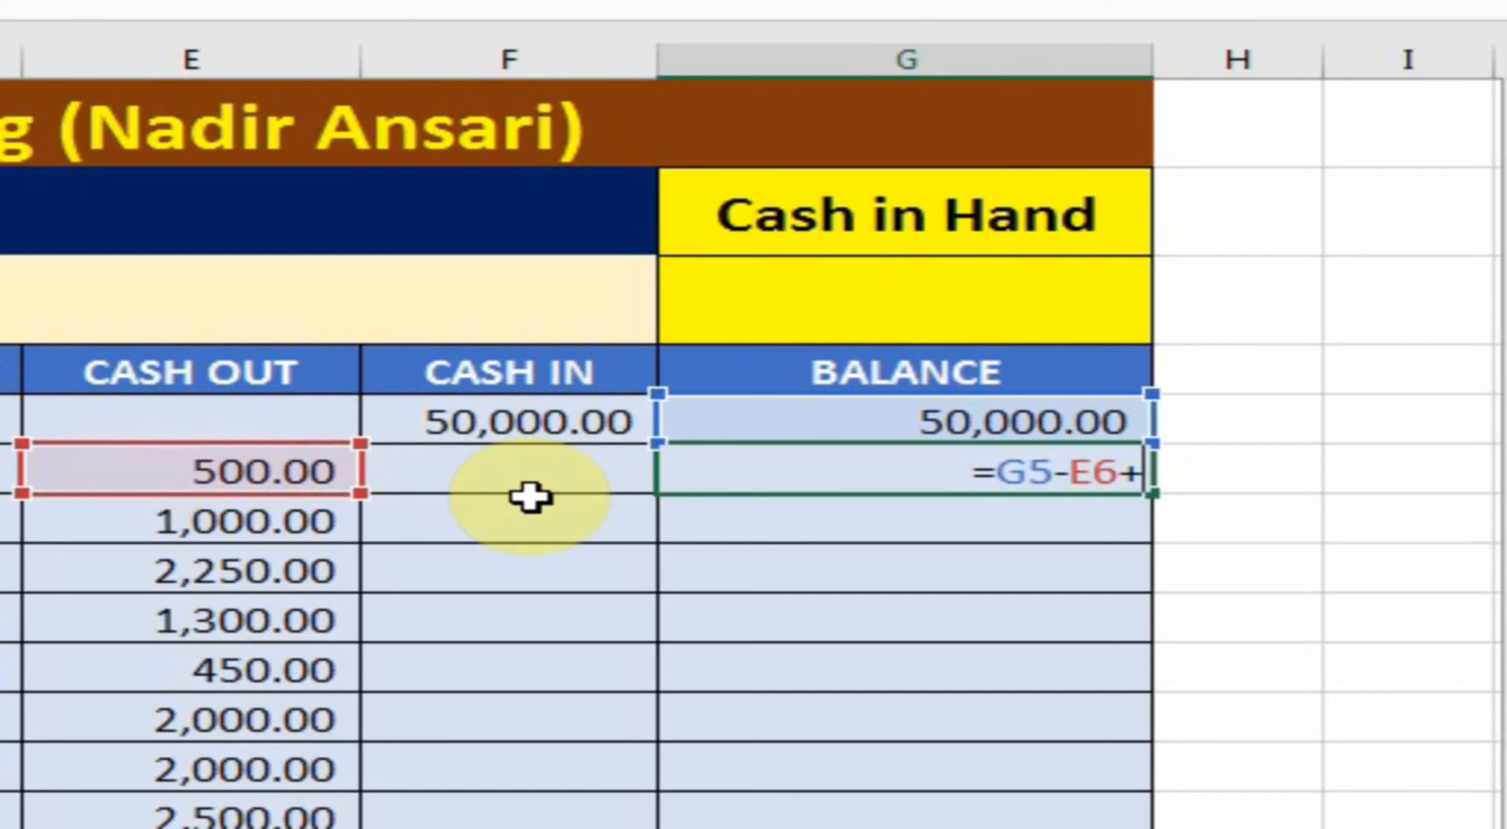
{"action": "left_click", "coordinate": [547, 463]}
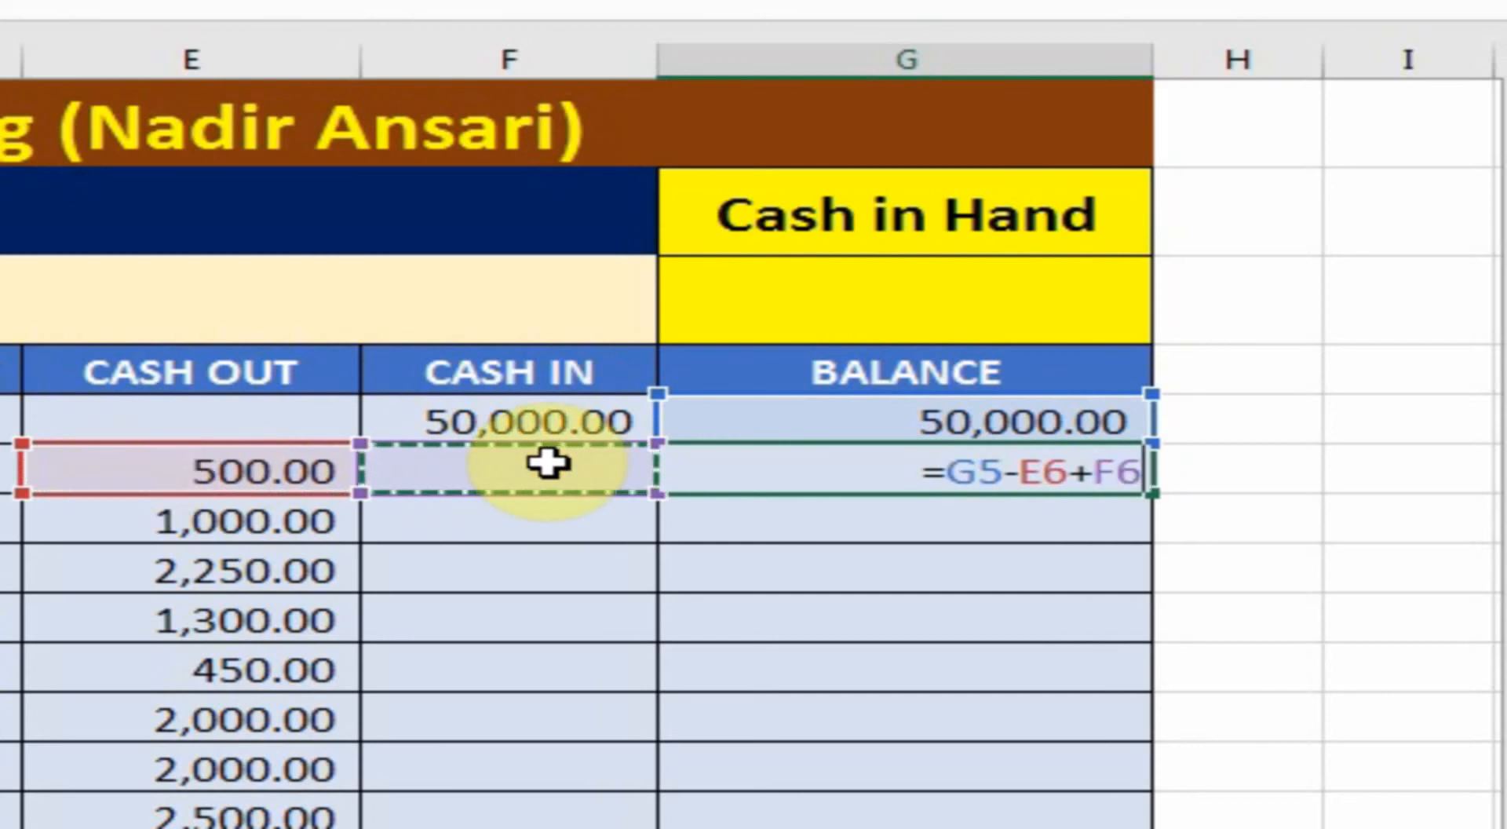
{"action": "key", "text": "Return"}
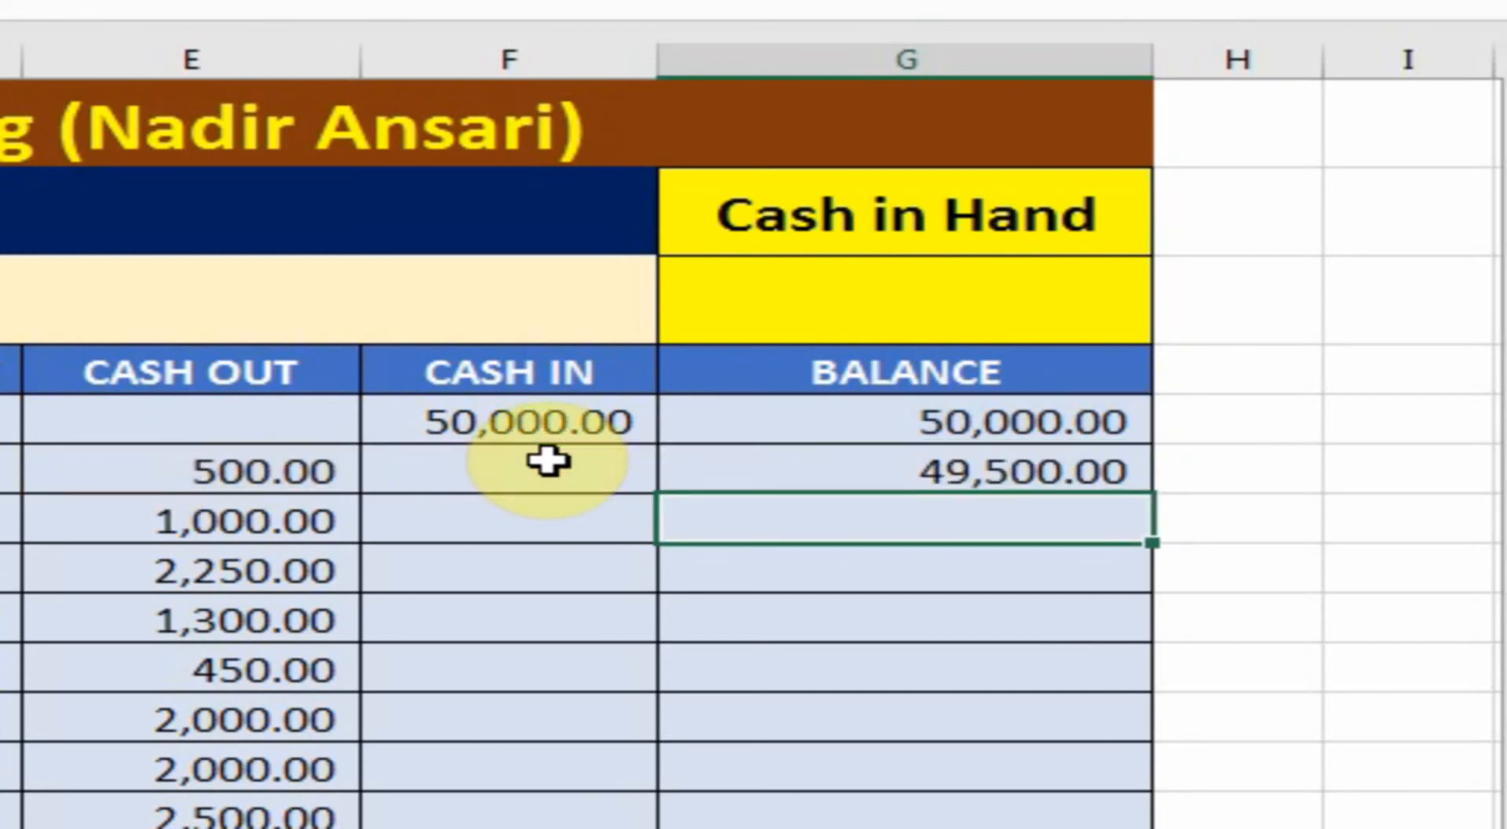
Fill the running balance formula from G6 down to G16 and check the last row's formula
{"action": "left_click", "coordinate": [1022, 467]}
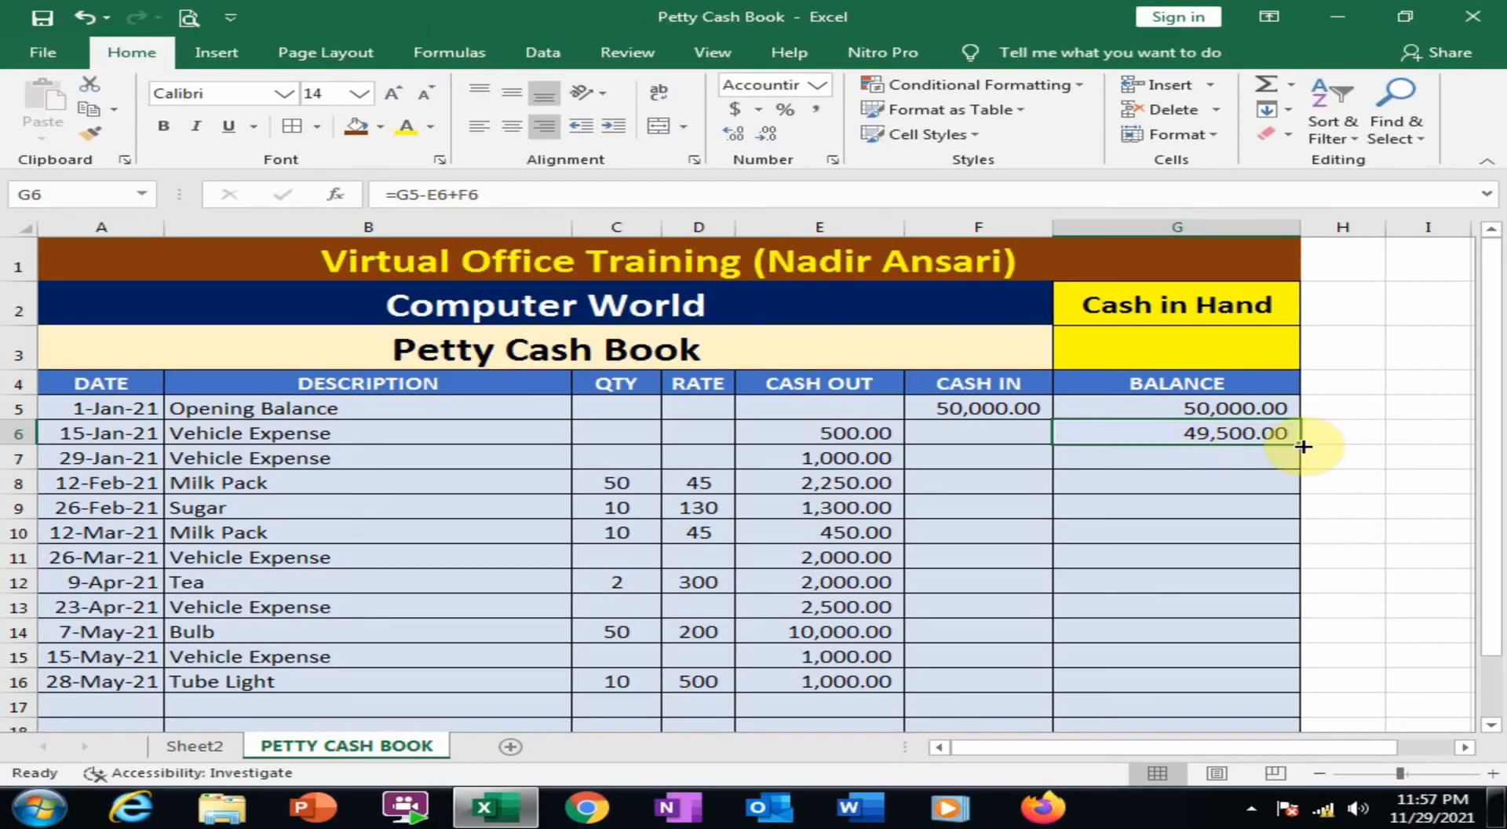
{"action": "left_click_drag", "start_coordinate": [1304, 446], "coordinate": [1240, 708]}
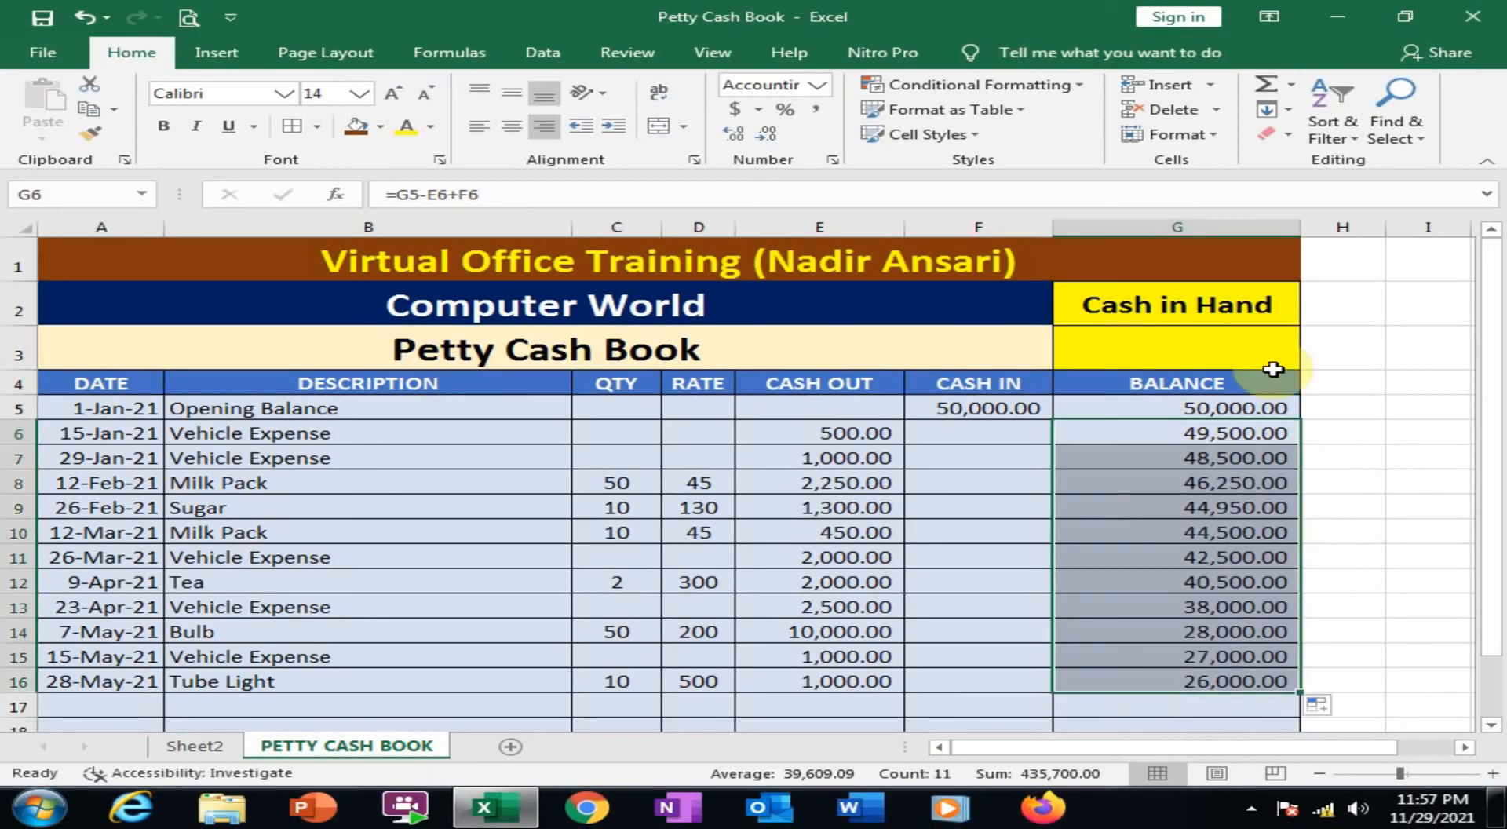
{"action": "left_click", "coordinate": [1212, 686]}
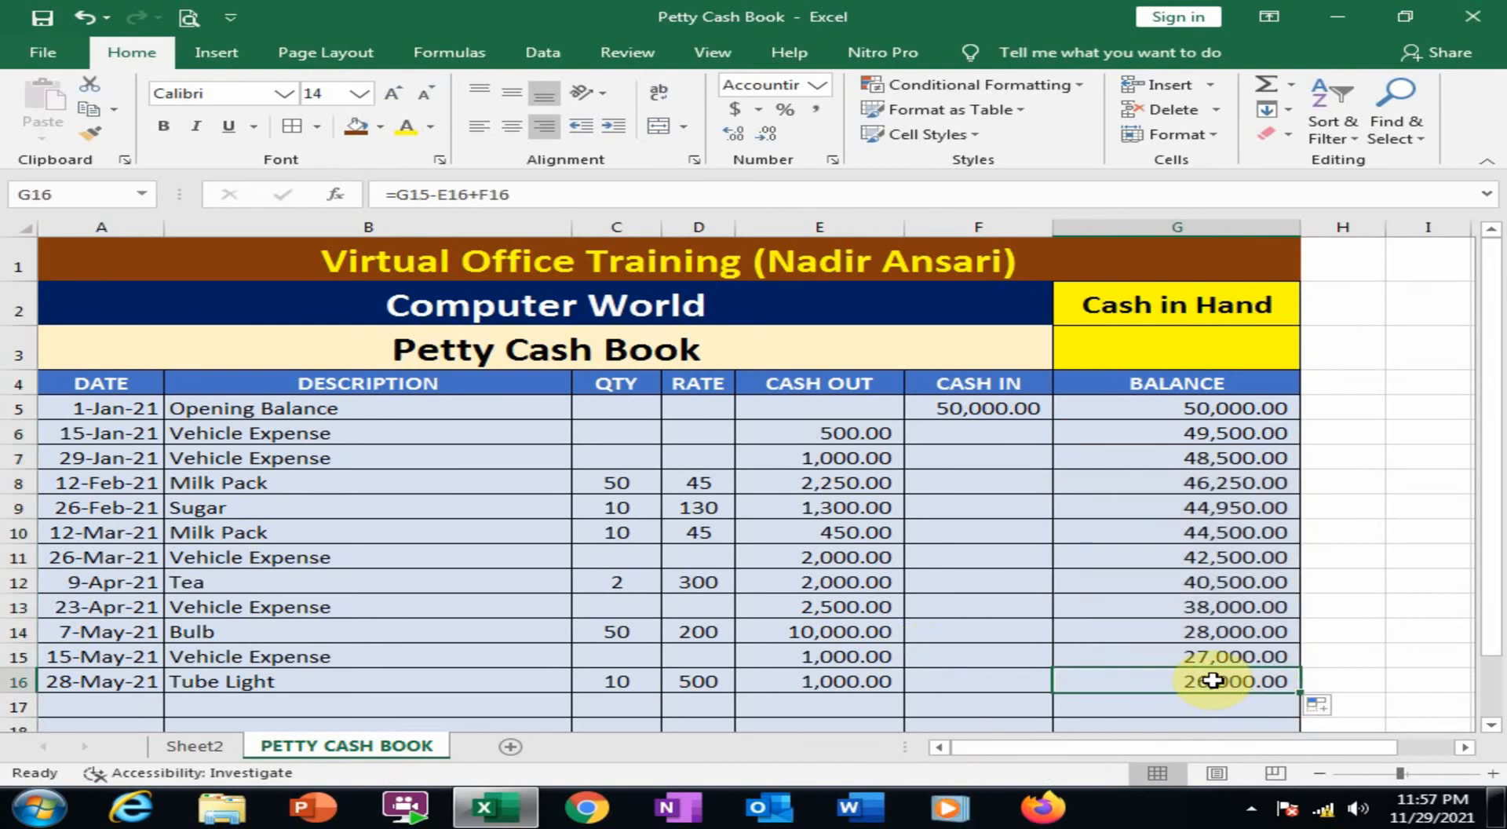
Total the Cash Out column in E19 with =SUM(E6:E18) and the Cash In column in F19 with =SUM(F5:F18)
{"action": "scroll", "coordinate": [1212, 664], "scroll_direction": "down", "scroll_amount": 1}
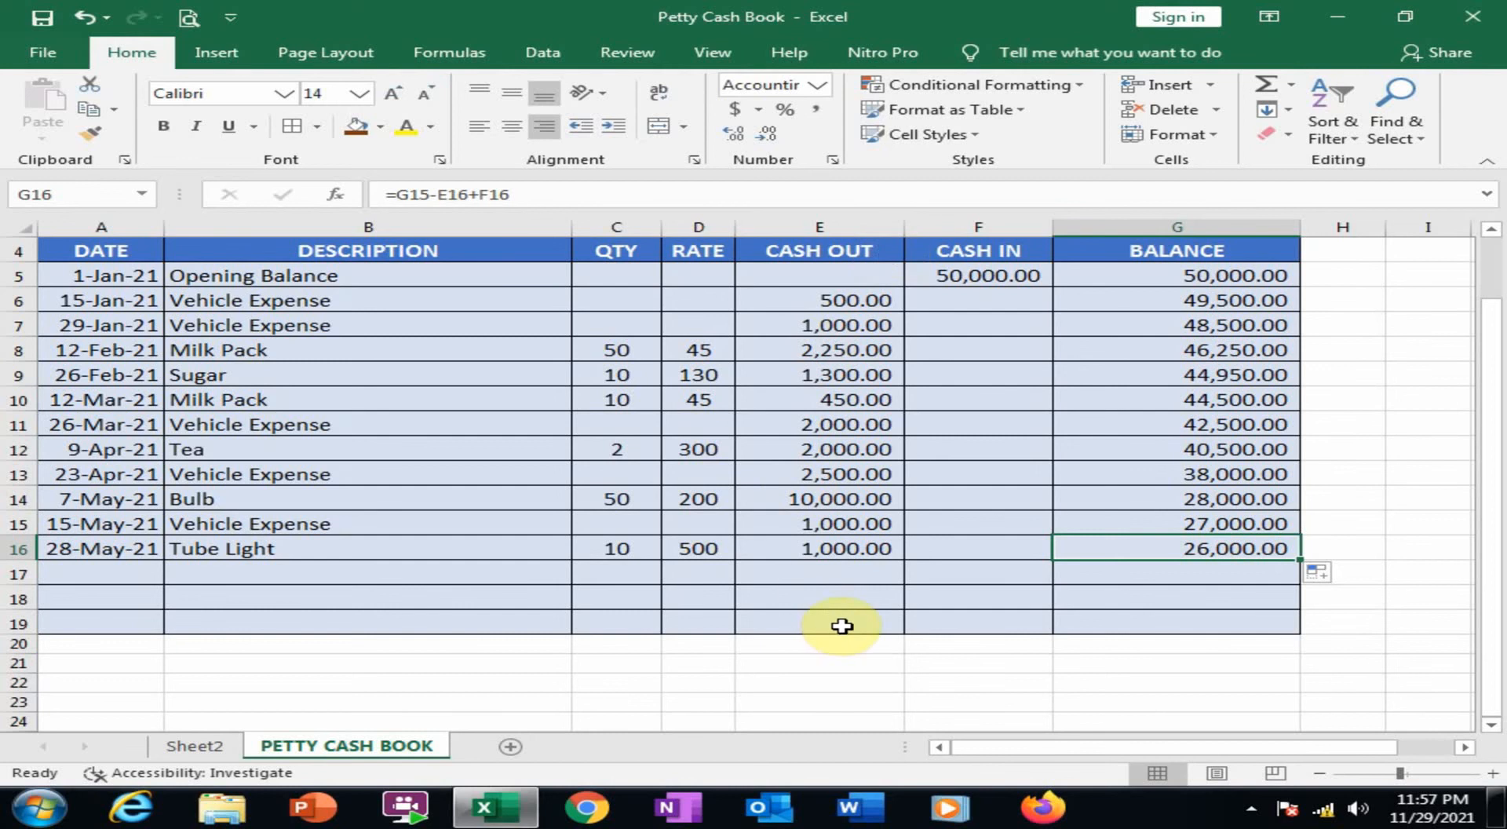
{"action": "left_click", "coordinate": [875, 625]}
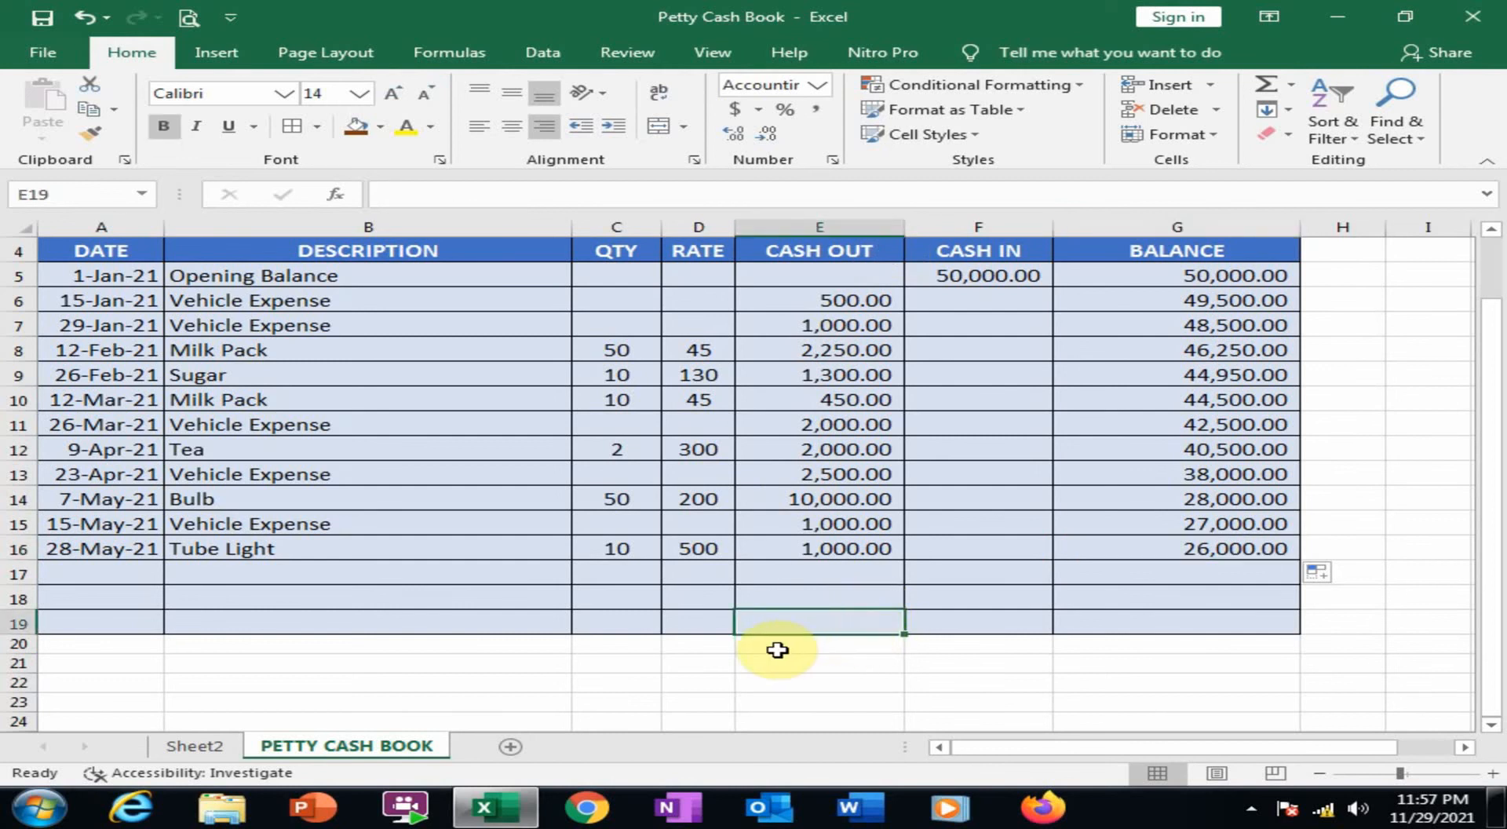
{"action": "key", "text": "alt+equal"}
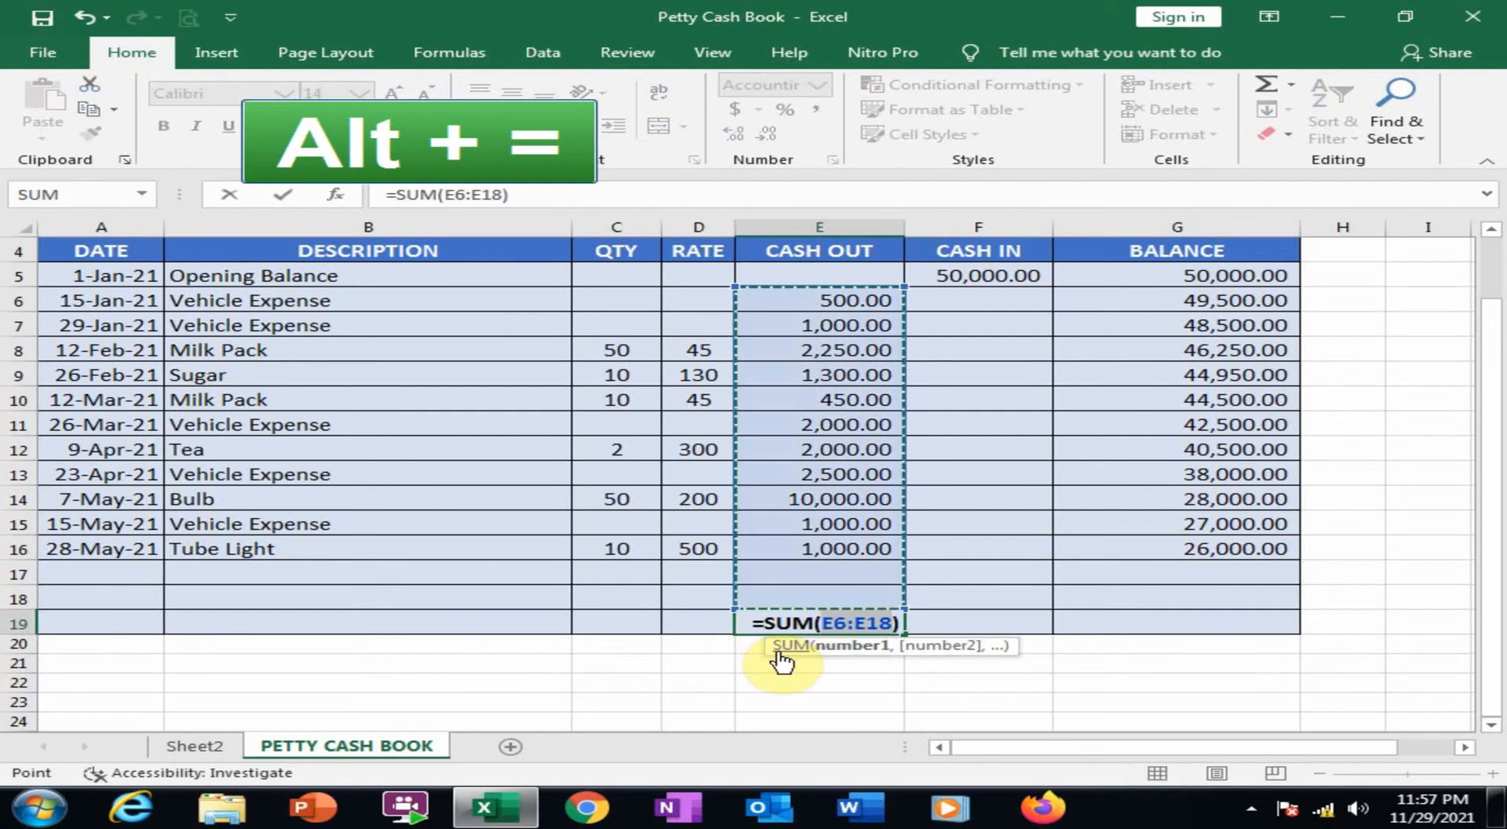
{"action": "key", "text": "Return"}
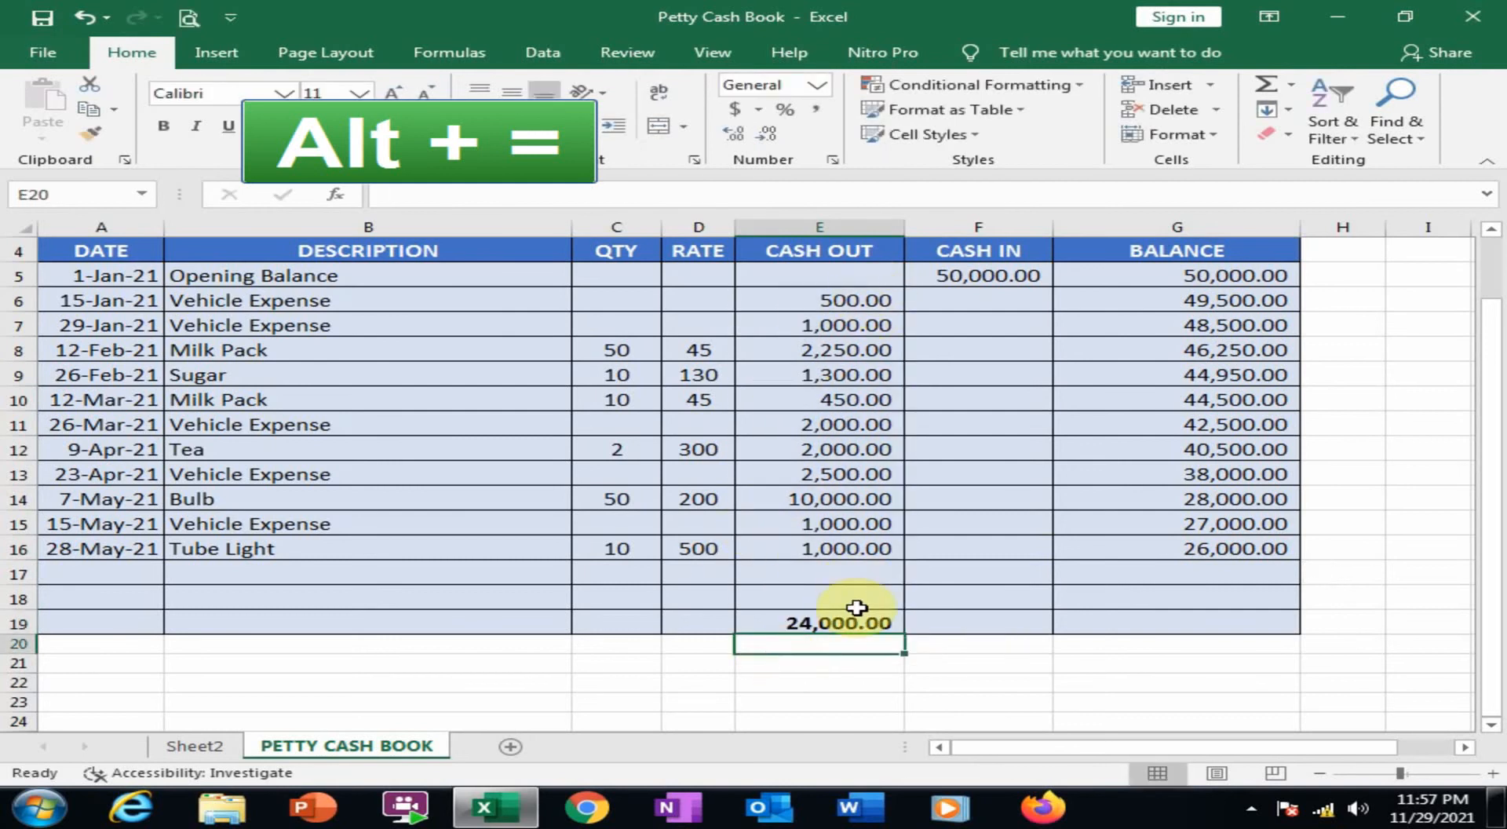
{"action": "left_click", "coordinate": [973, 620]}
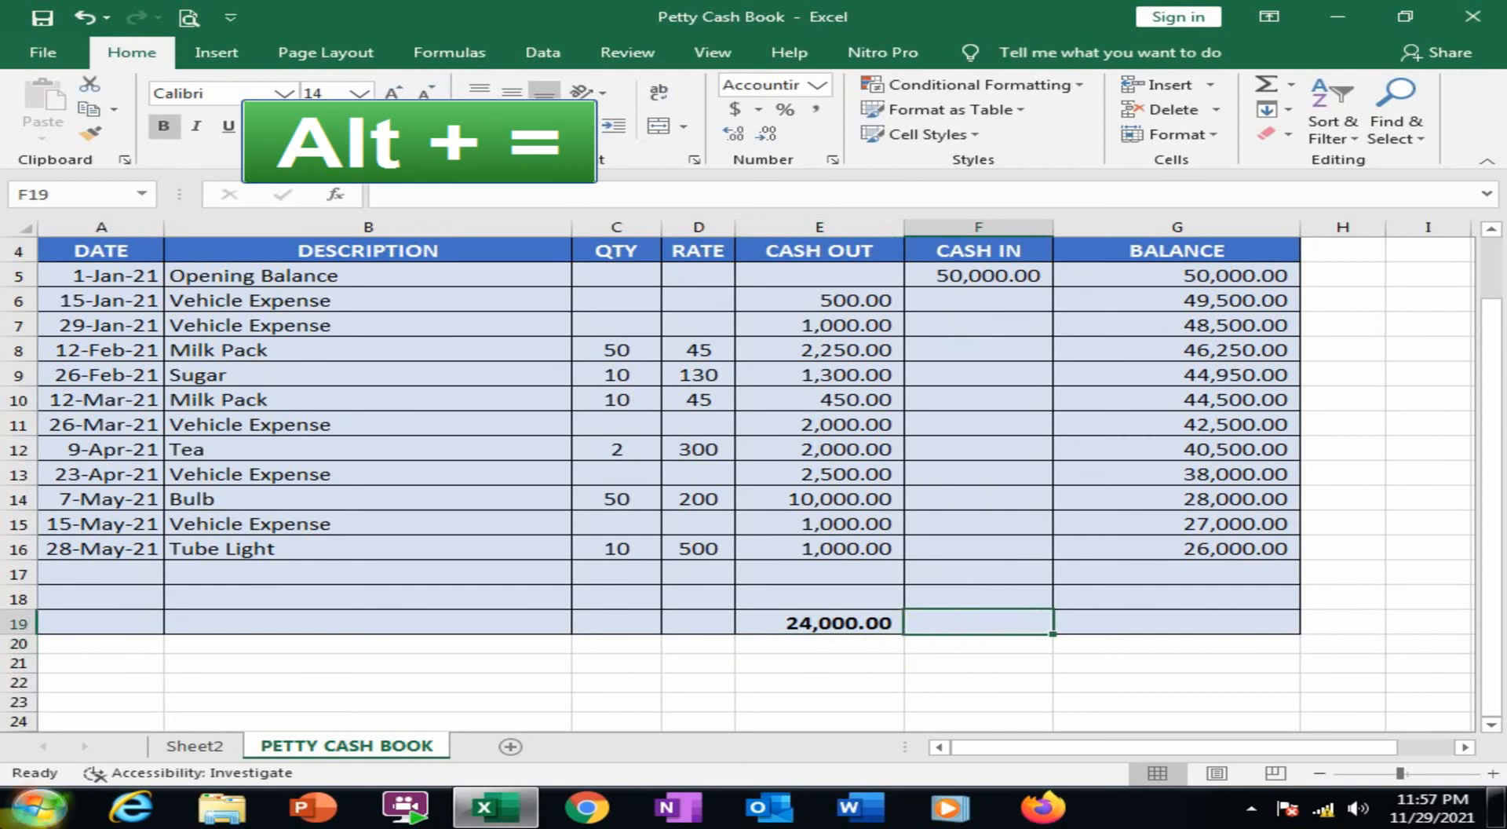
{"action": "key", "text": "alt+equal"}
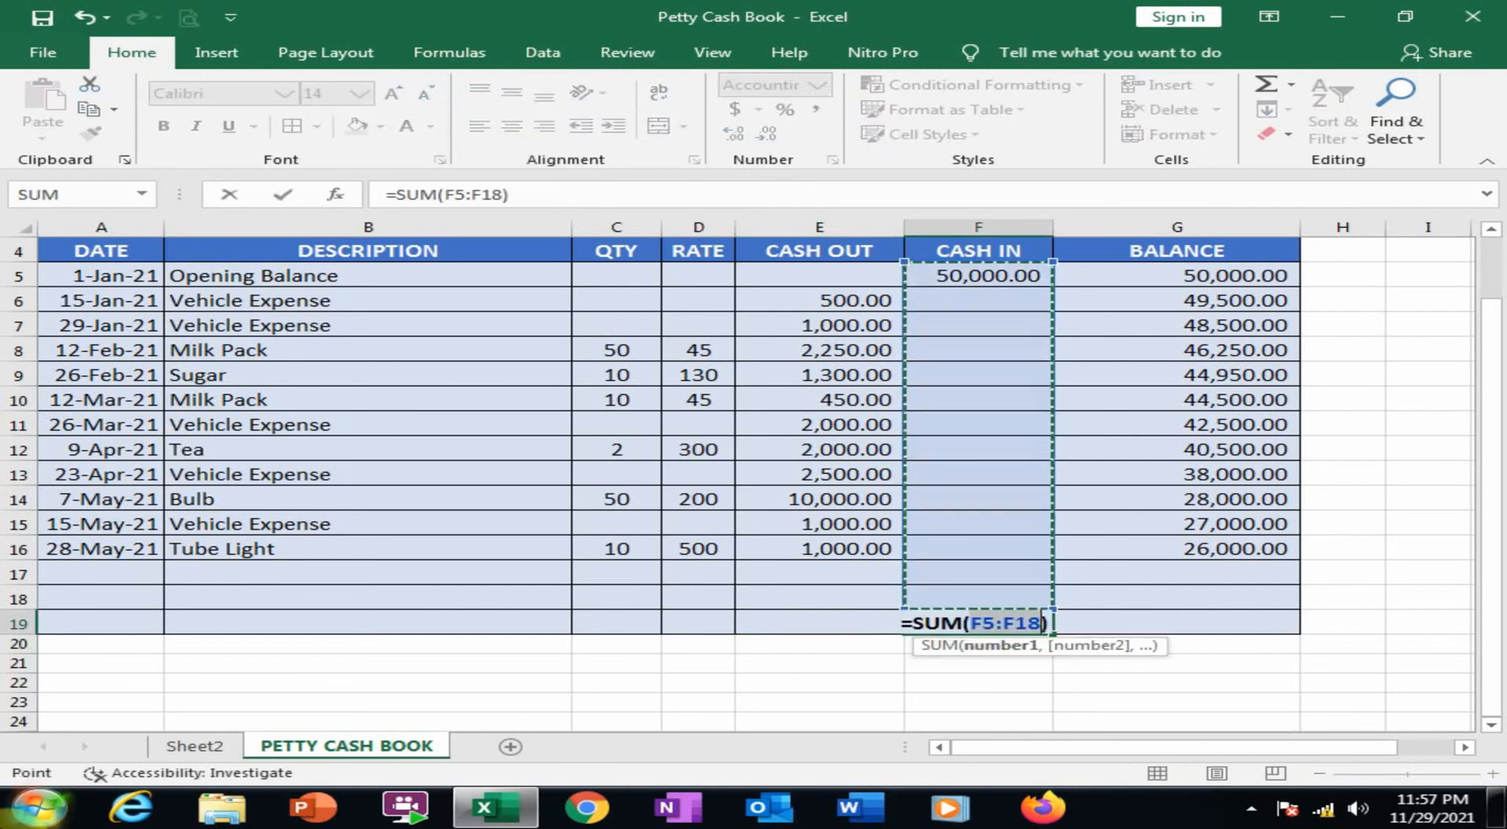
{"action": "key", "text": "Return"}
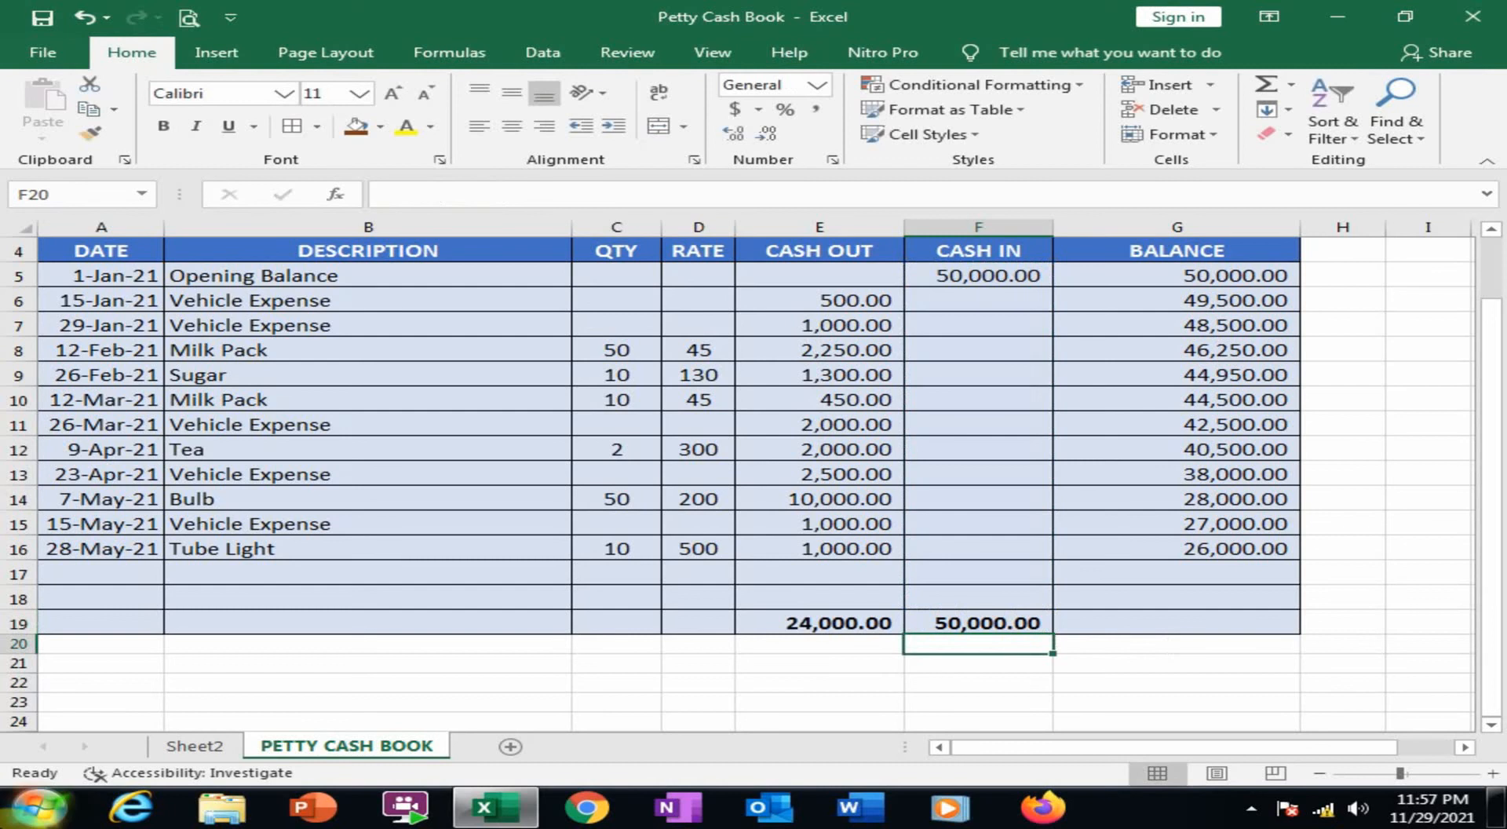
Enter the formula =F19-E19 in G19 to calculate the closing balance from the Cash In and Cash Out totals
{"action": "left_click", "coordinate": [1171, 623]}
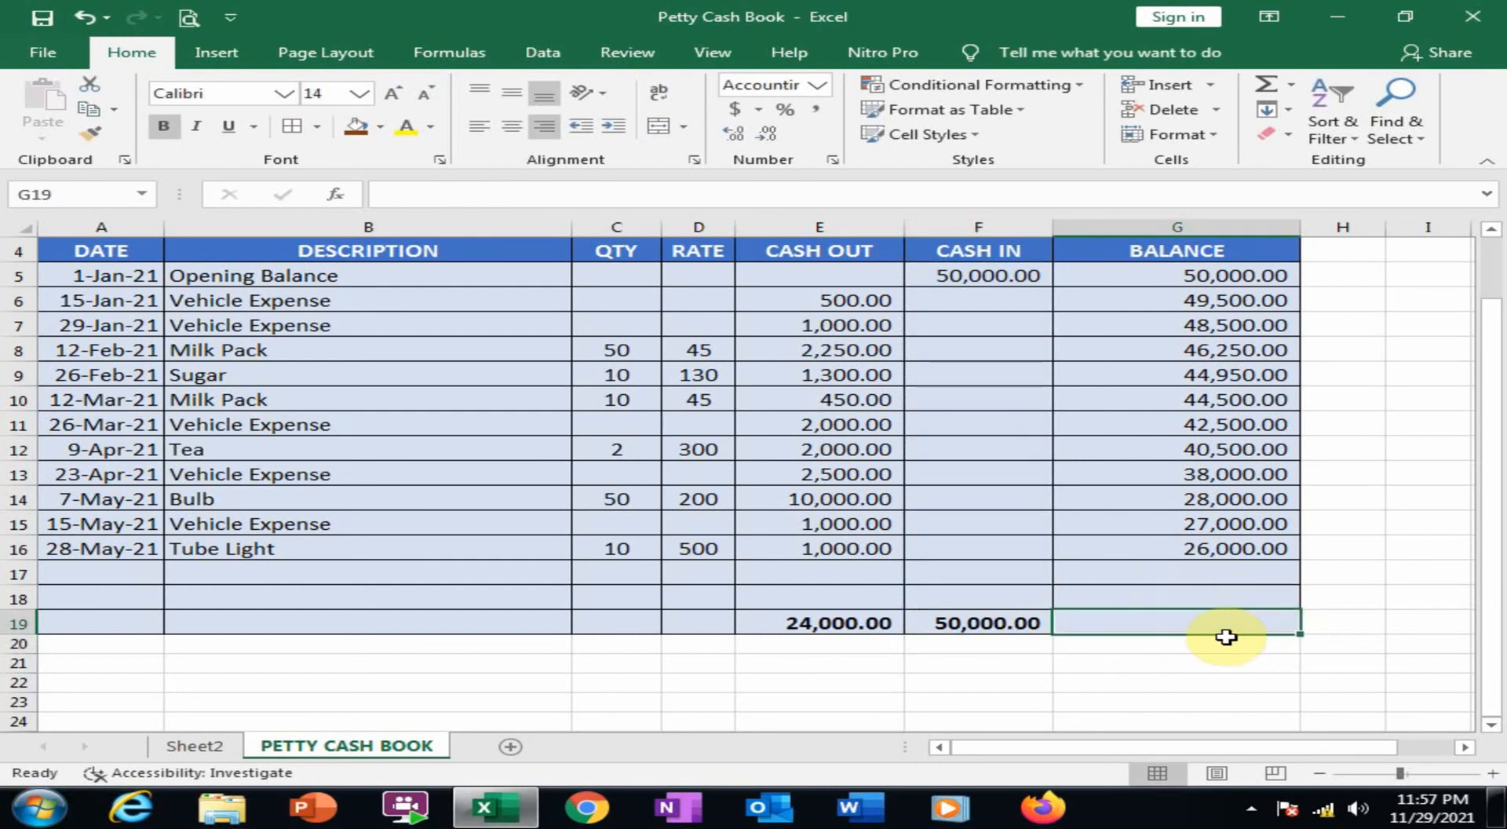
{"action": "type", "text": "="}
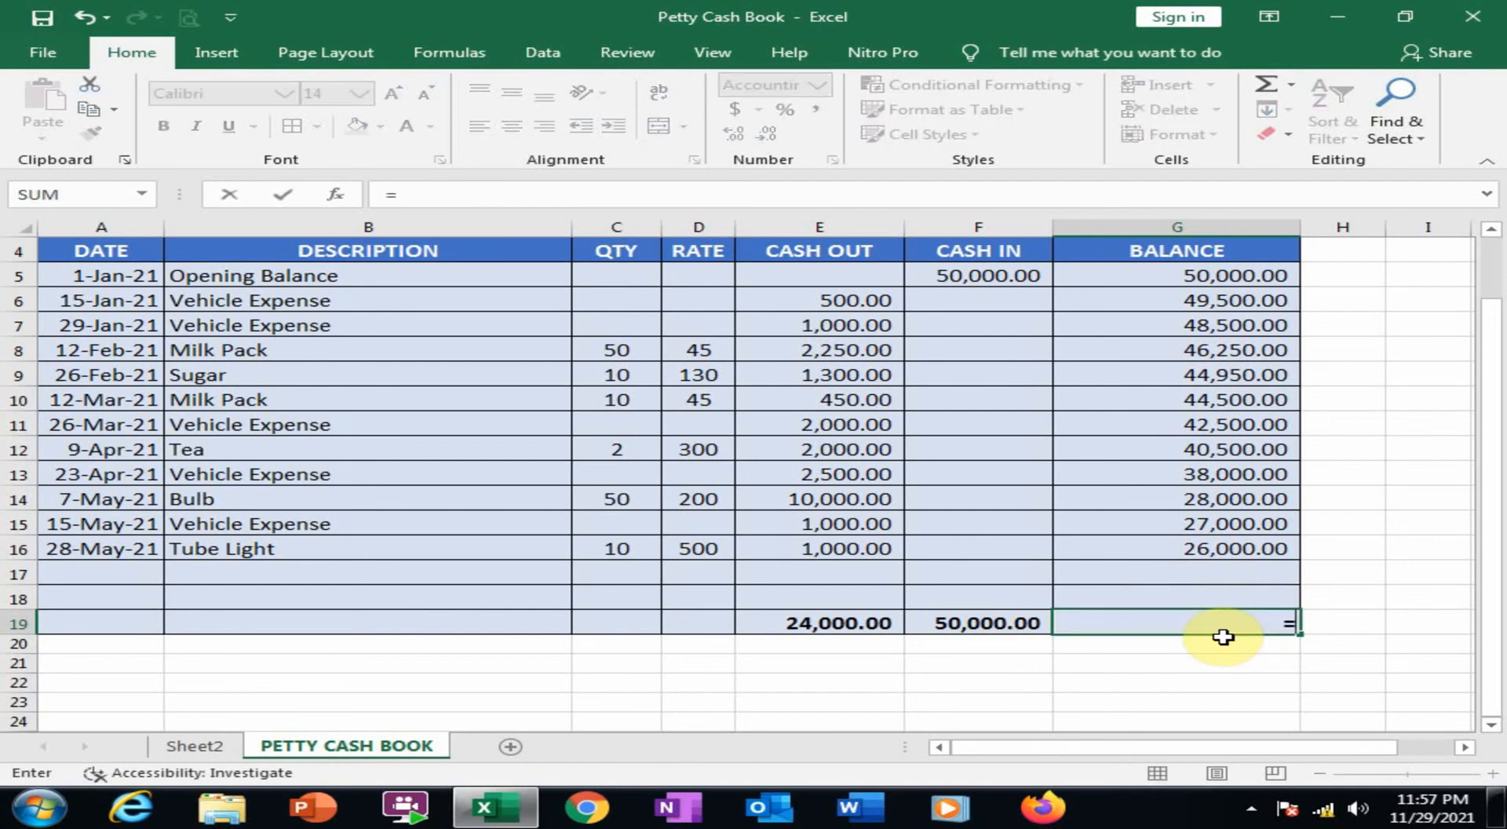
{"action": "left_click", "coordinate": [1003, 624]}
{"action": "type", "text": "-"}
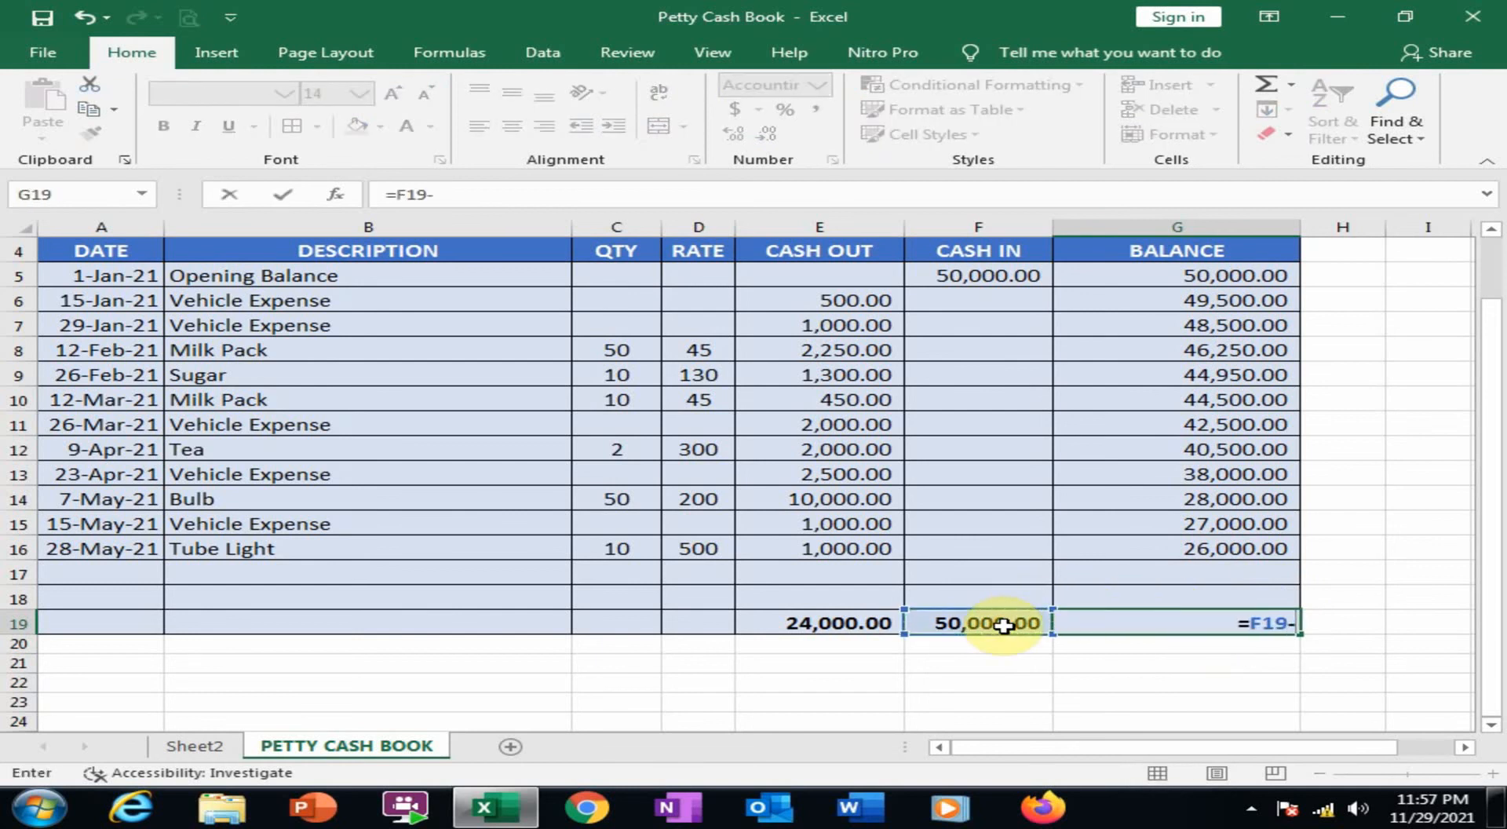
{"action": "left_click", "coordinate": [851, 625]}
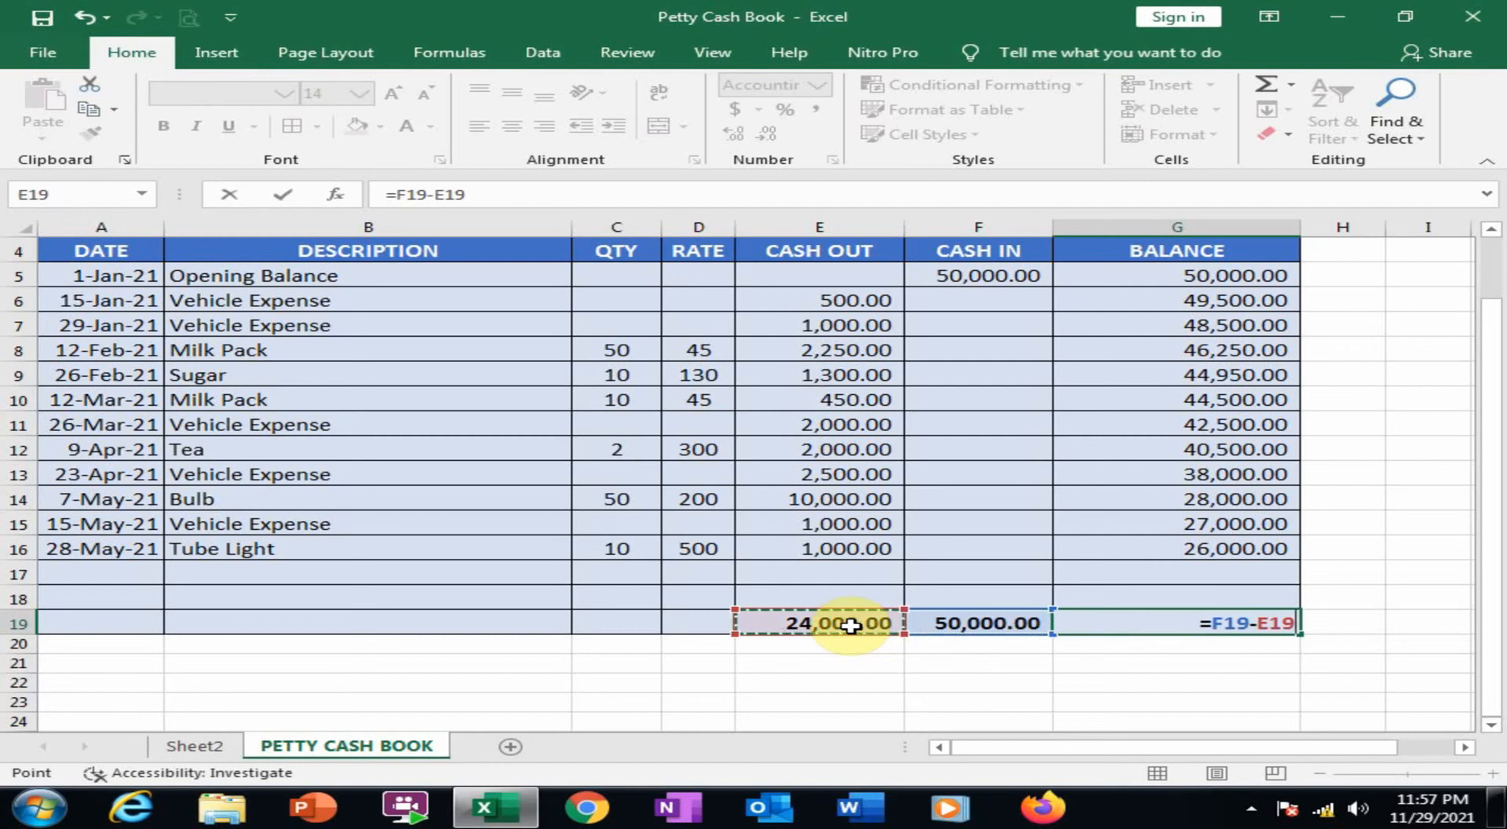
{"action": "key", "text": "Return"}
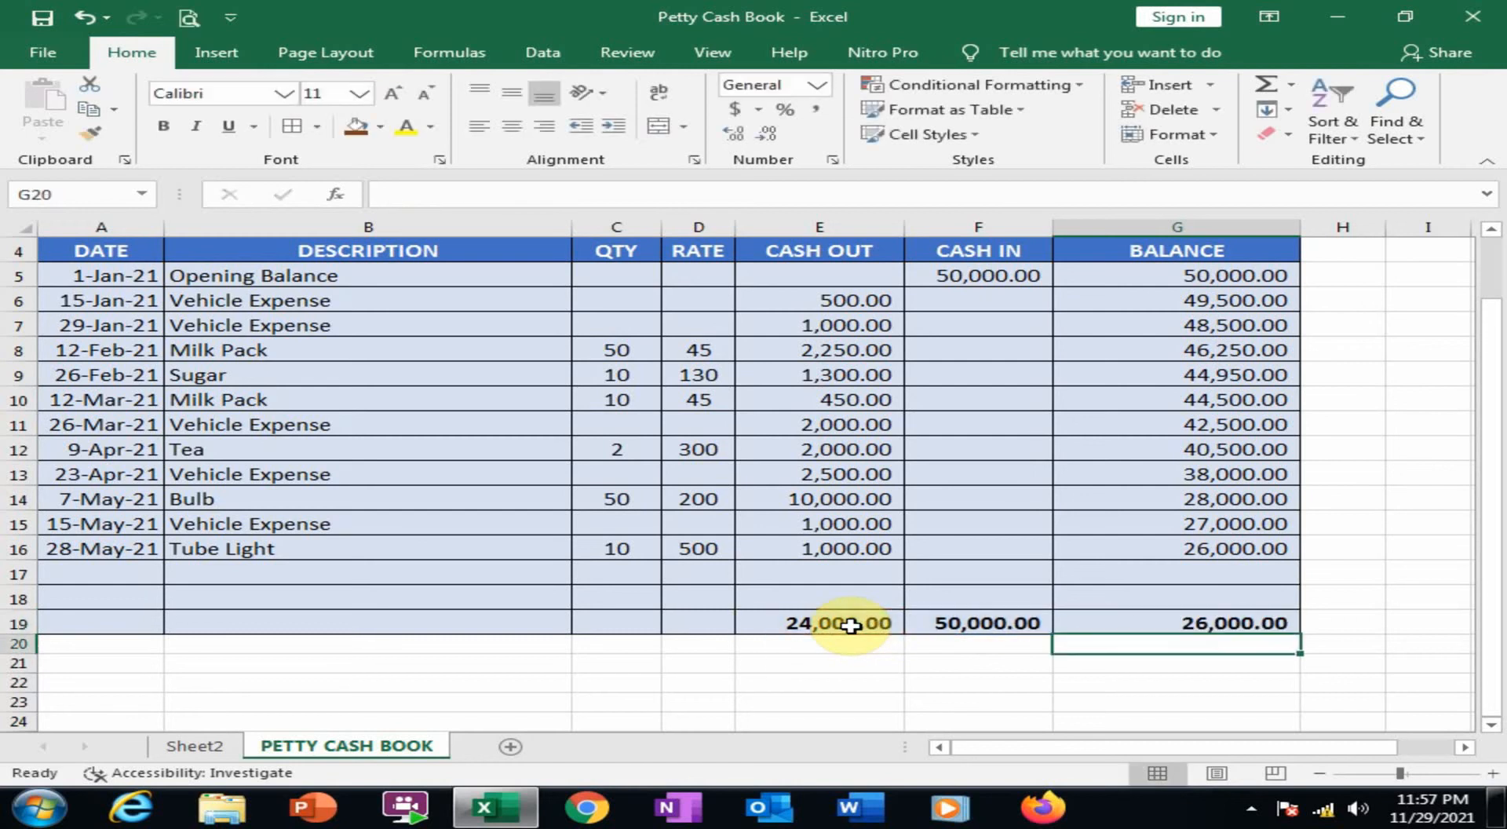
{"action": "left_click", "coordinate": [1187, 626]}
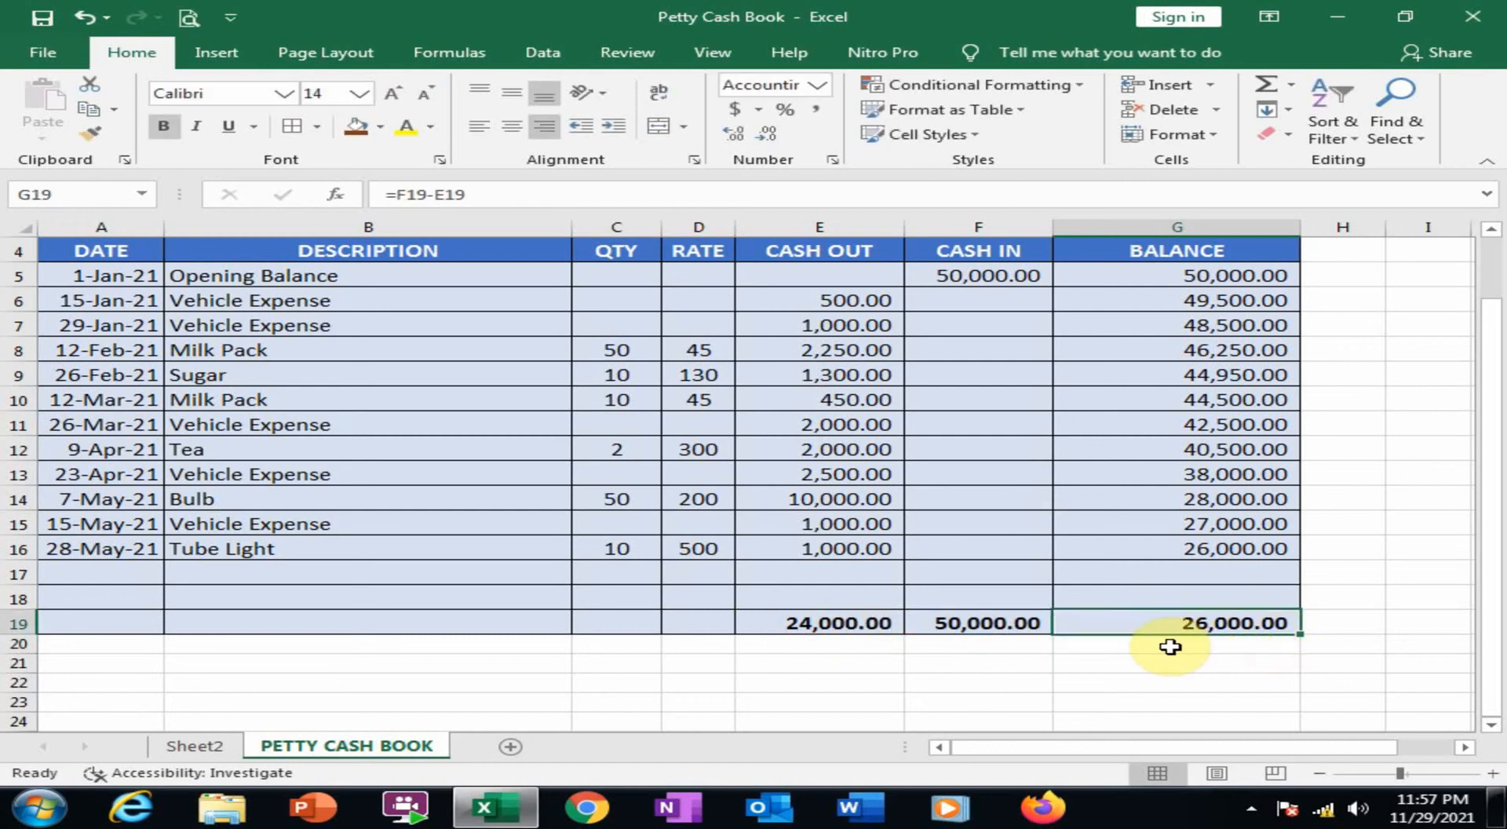
{"action": "scroll", "coordinate": [1222, 628], "scroll_direction": "up", "scroll_amount": 1}
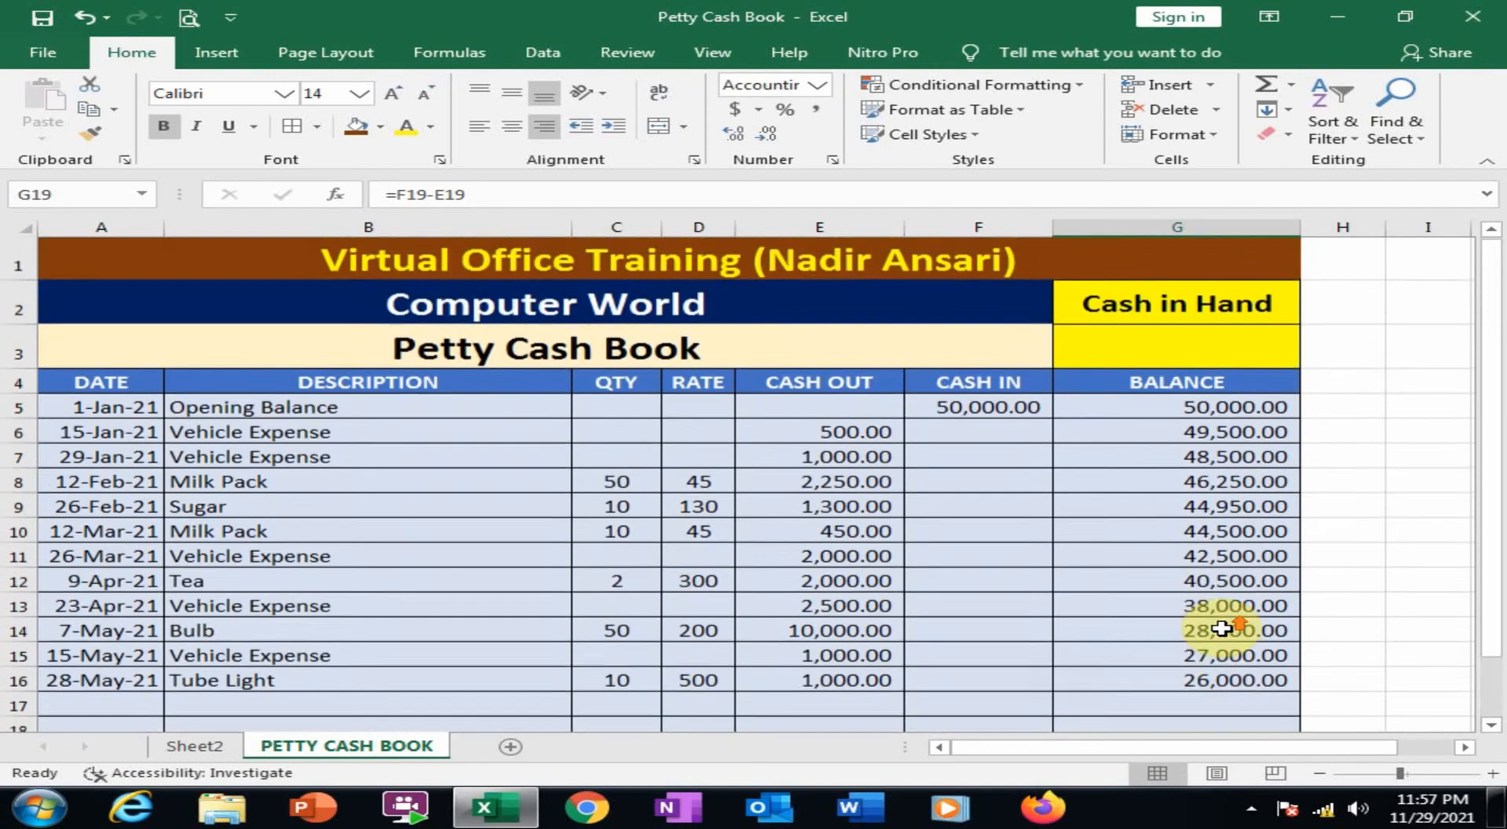
{"action": "scroll", "coordinate": [1222, 627], "scroll_direction": "down", "scroll_amount": 1}
{"action": "scroll", "coordinate": [1217, 599], "scroll_direction": "up", "scroll_amount": 1}
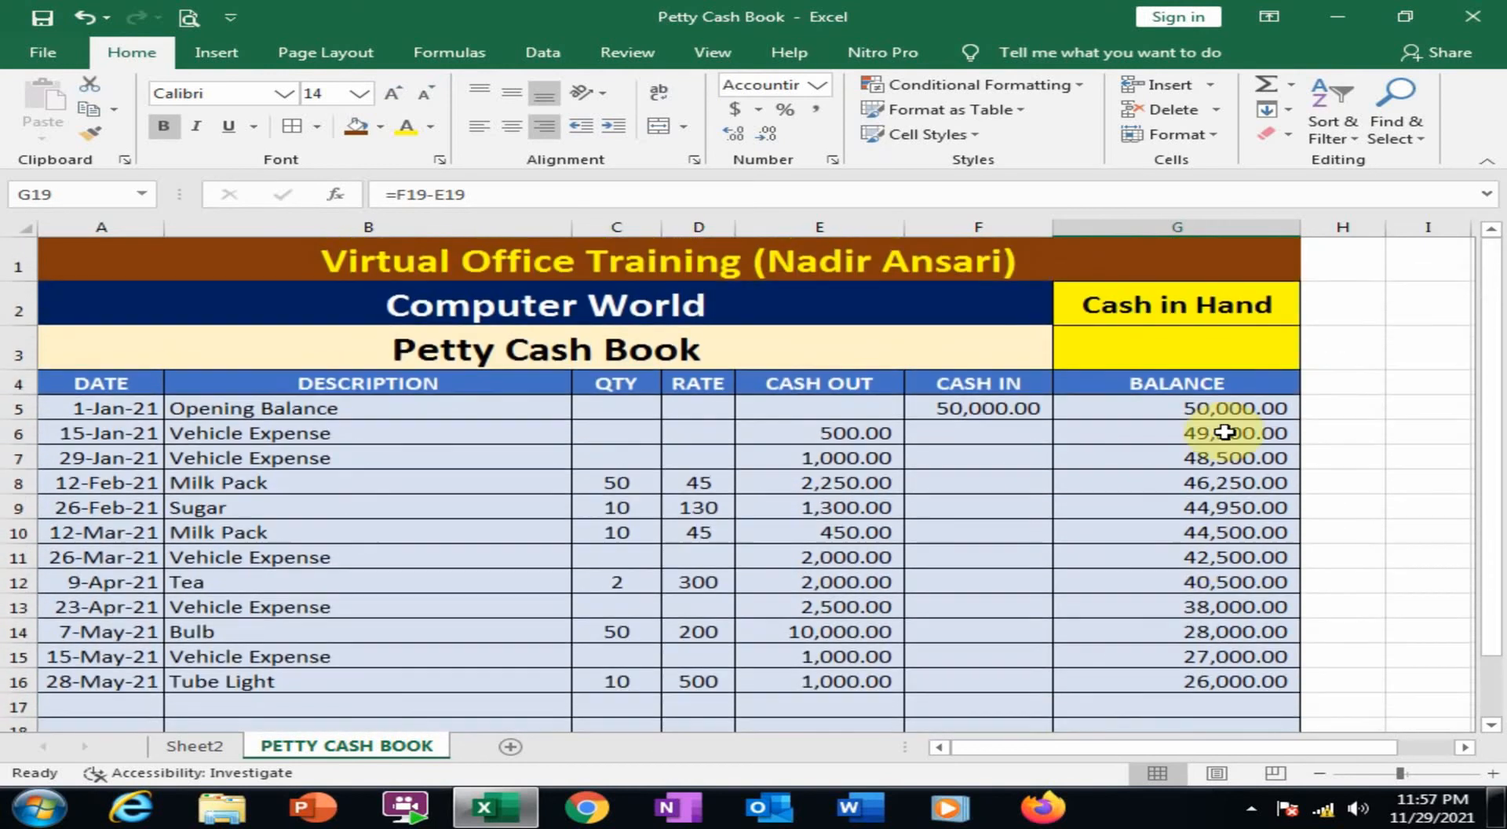
Link the Cash in Hand cell G3 to the closing balance with the formula =G19
{"action": "left_click", "coordinate": [1206, 339]}
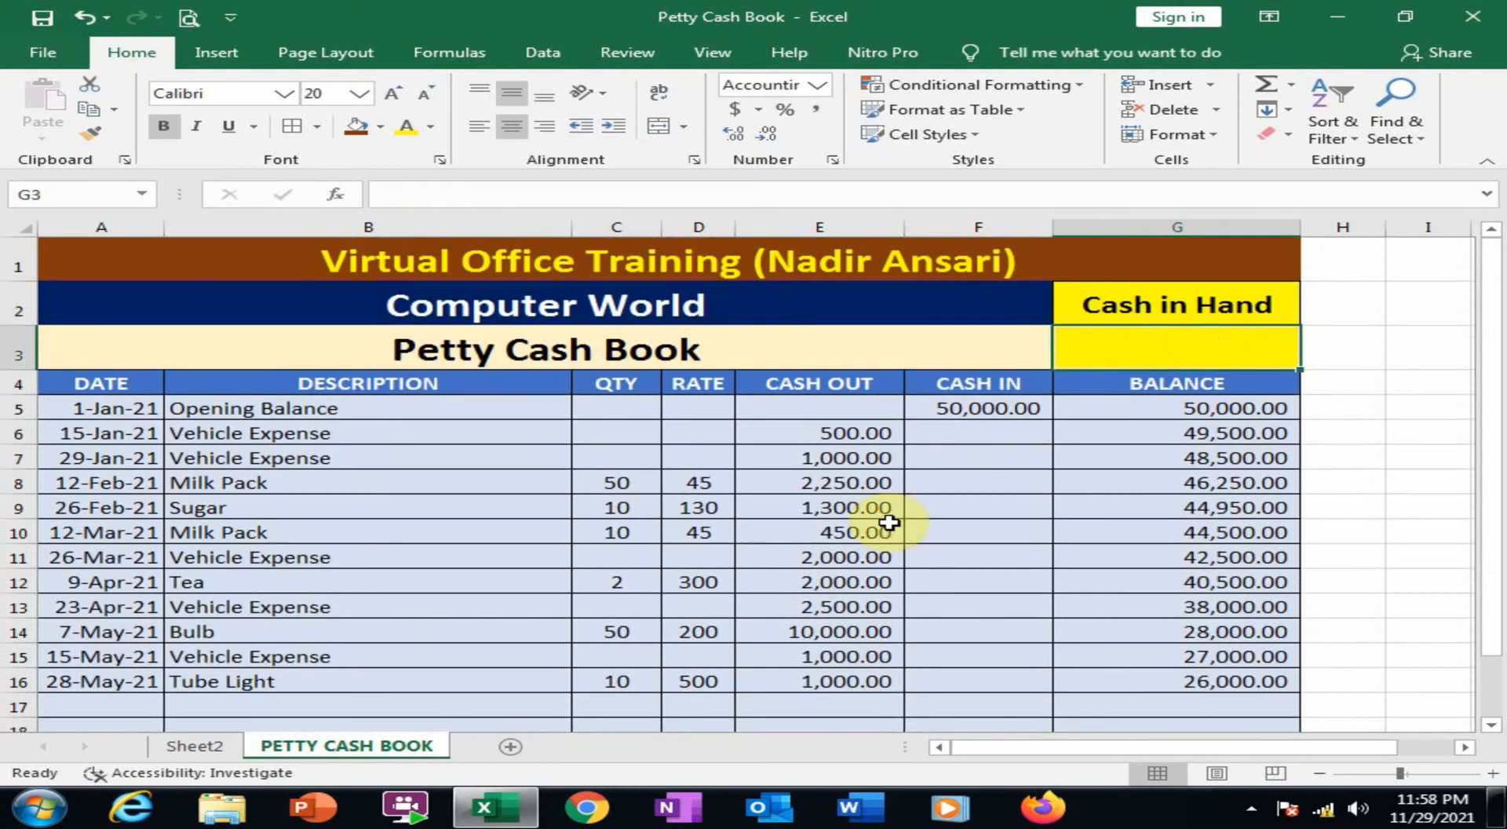
{"action": "type", "text": "="}
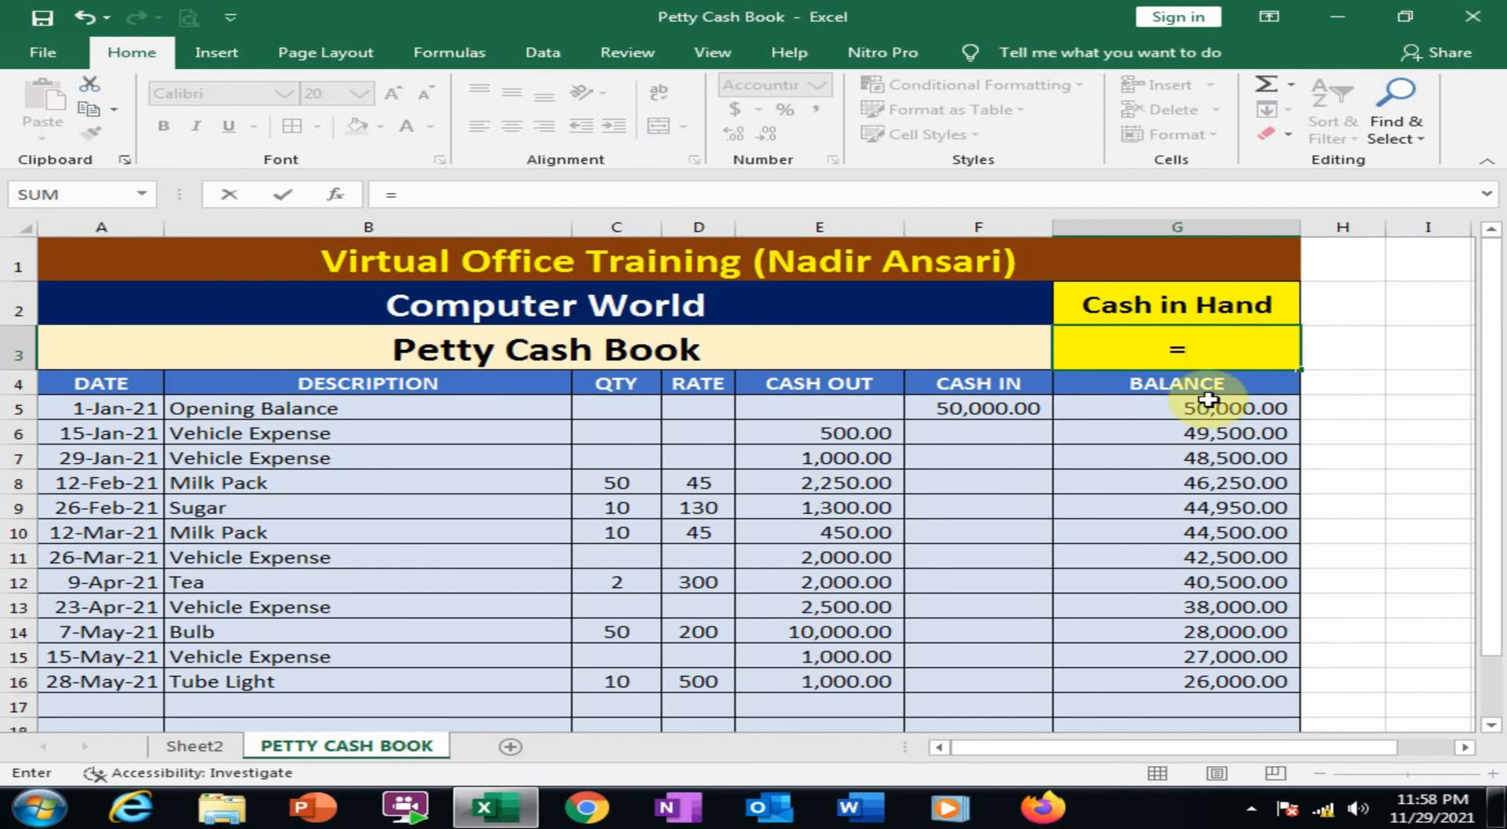
{"action": "scroll", "coordinate": [1336, 437], "scroll_direction": "down", "scroll_amount": 2}
{"action": "left_click", "coordinate": [1237, 554]}
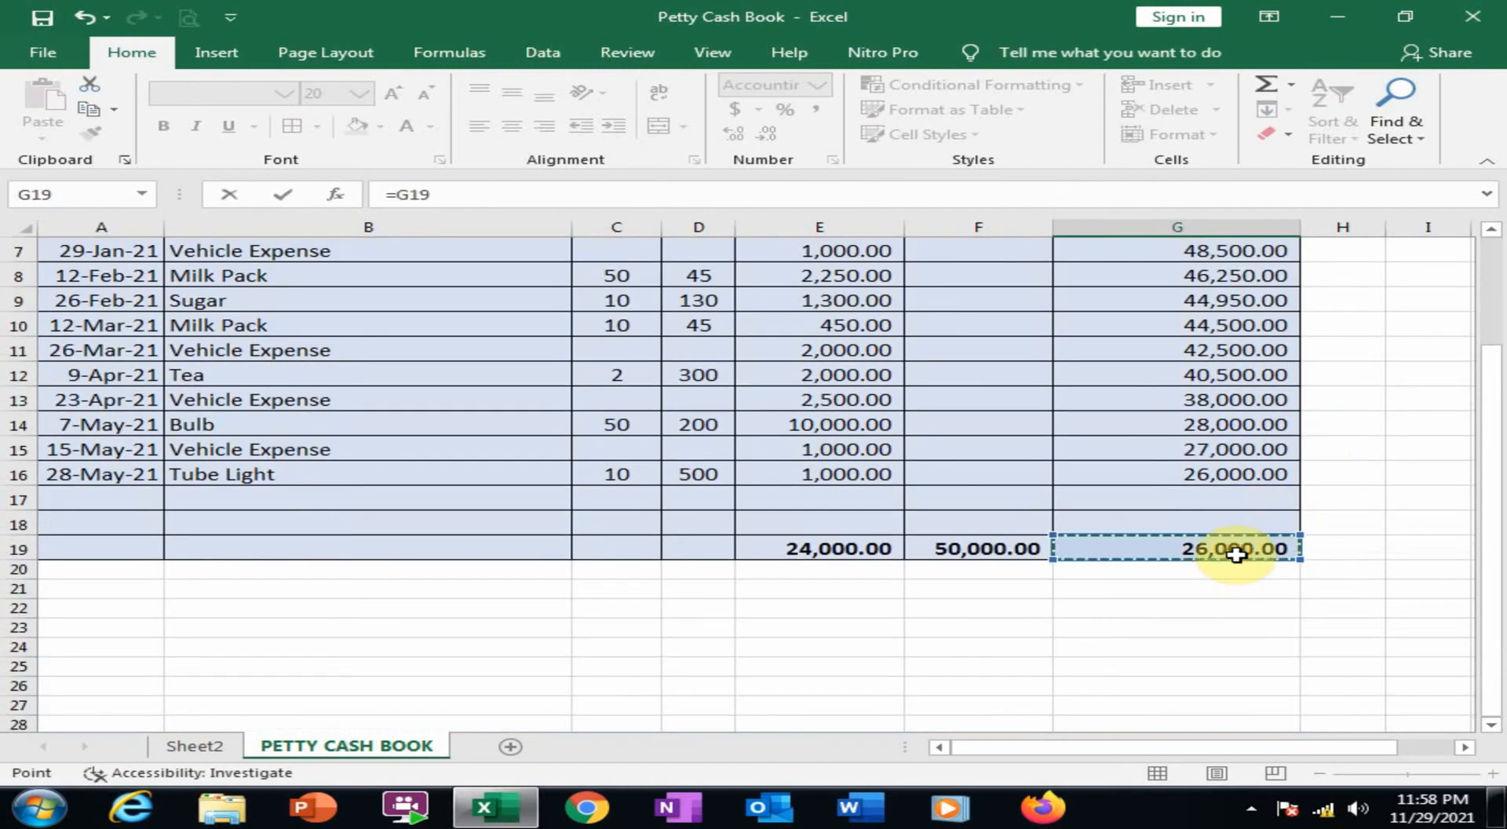
{"action": "key", "text": "Return"}
{"action": "scroll", "coordinate": [1185, 432], "scroll_direction": "up", "scroll_amount": 1}
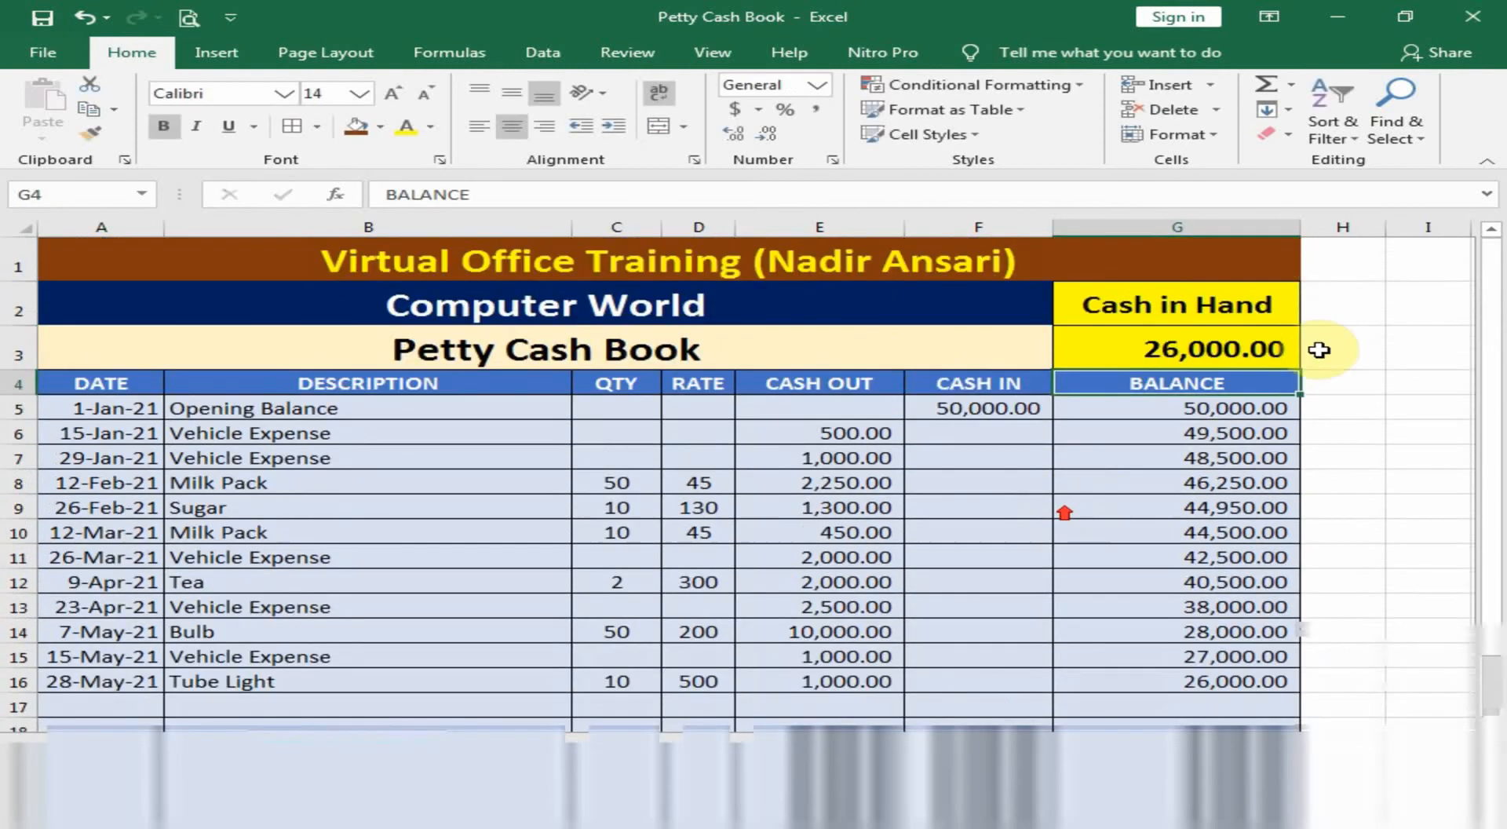
Clear the Tube Light cash out amount in E16 to test the balance formulas, and undo the deletion
{"action": "scroll", "coordinate": [1249, 362], "scroll_direction": "down", "scroll_amount": 1}
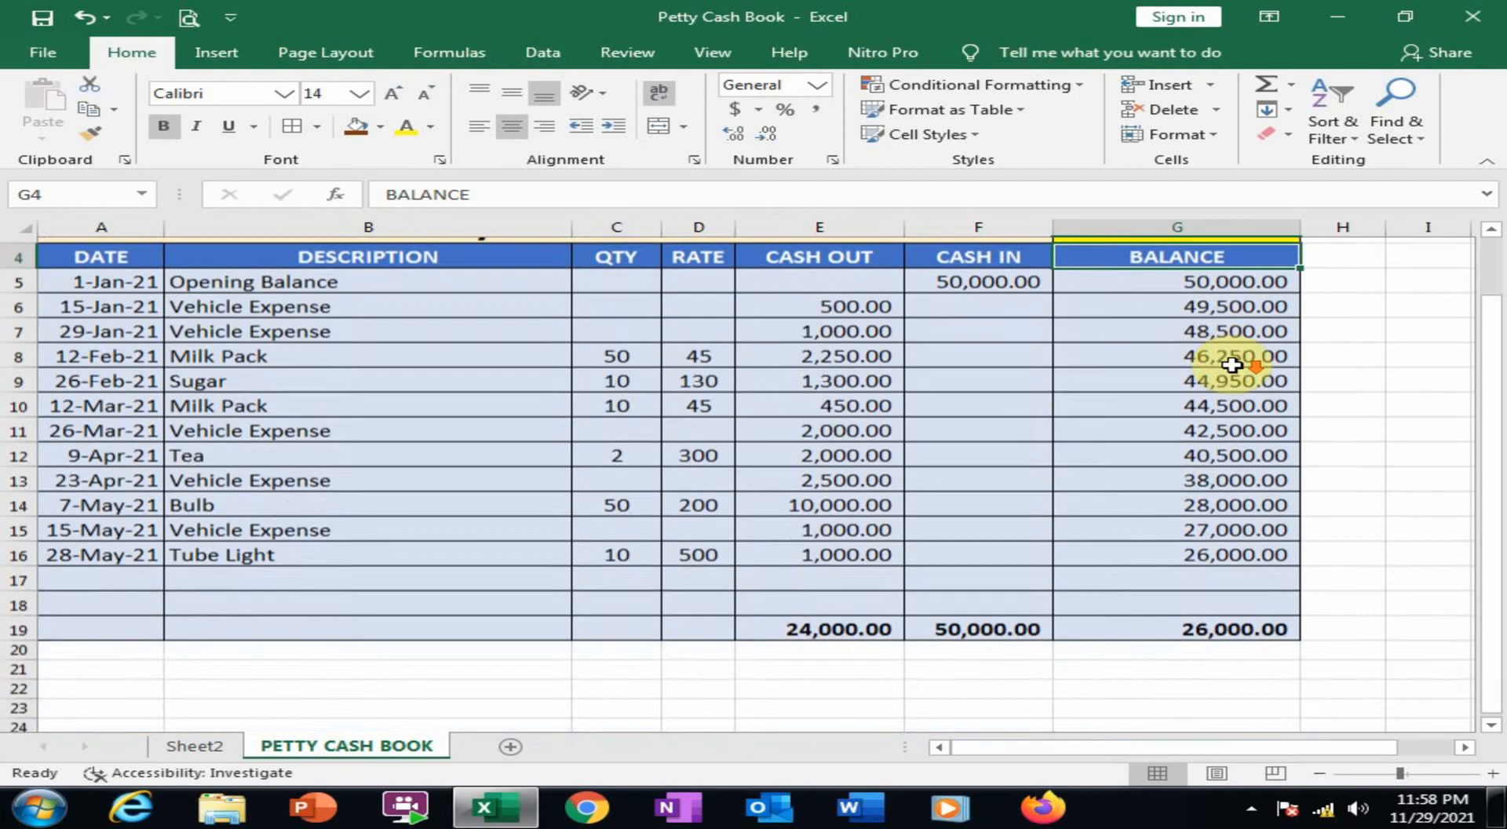
{"action": "scroll", "coordinate": [1151, 416], "scroll_direction": "up", "scroll_amount": 1}
{"action": "left_click", "coordinate": [856, 681]}
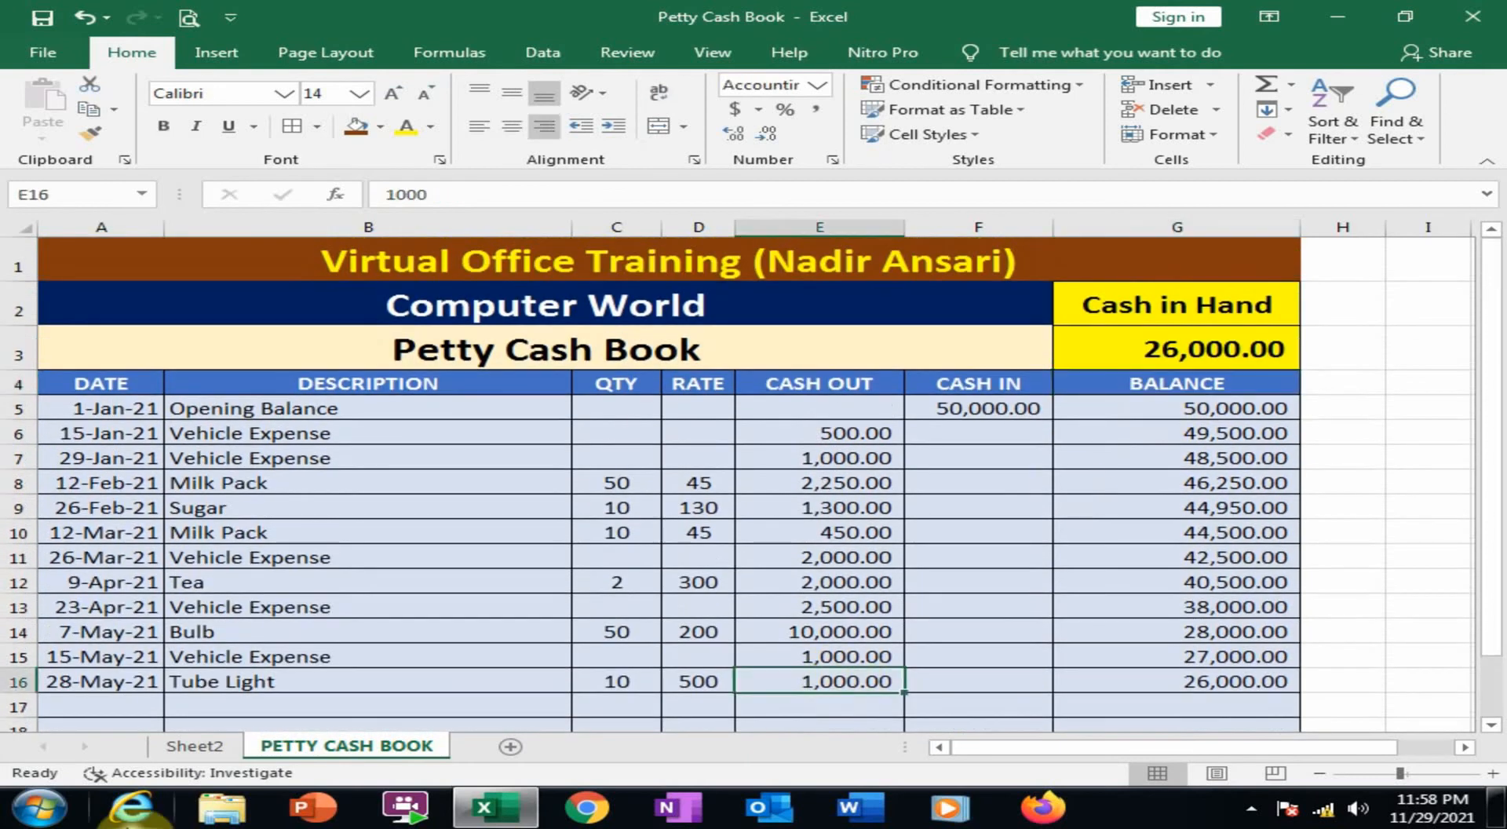
{"action": "key", "text": "Delete"}
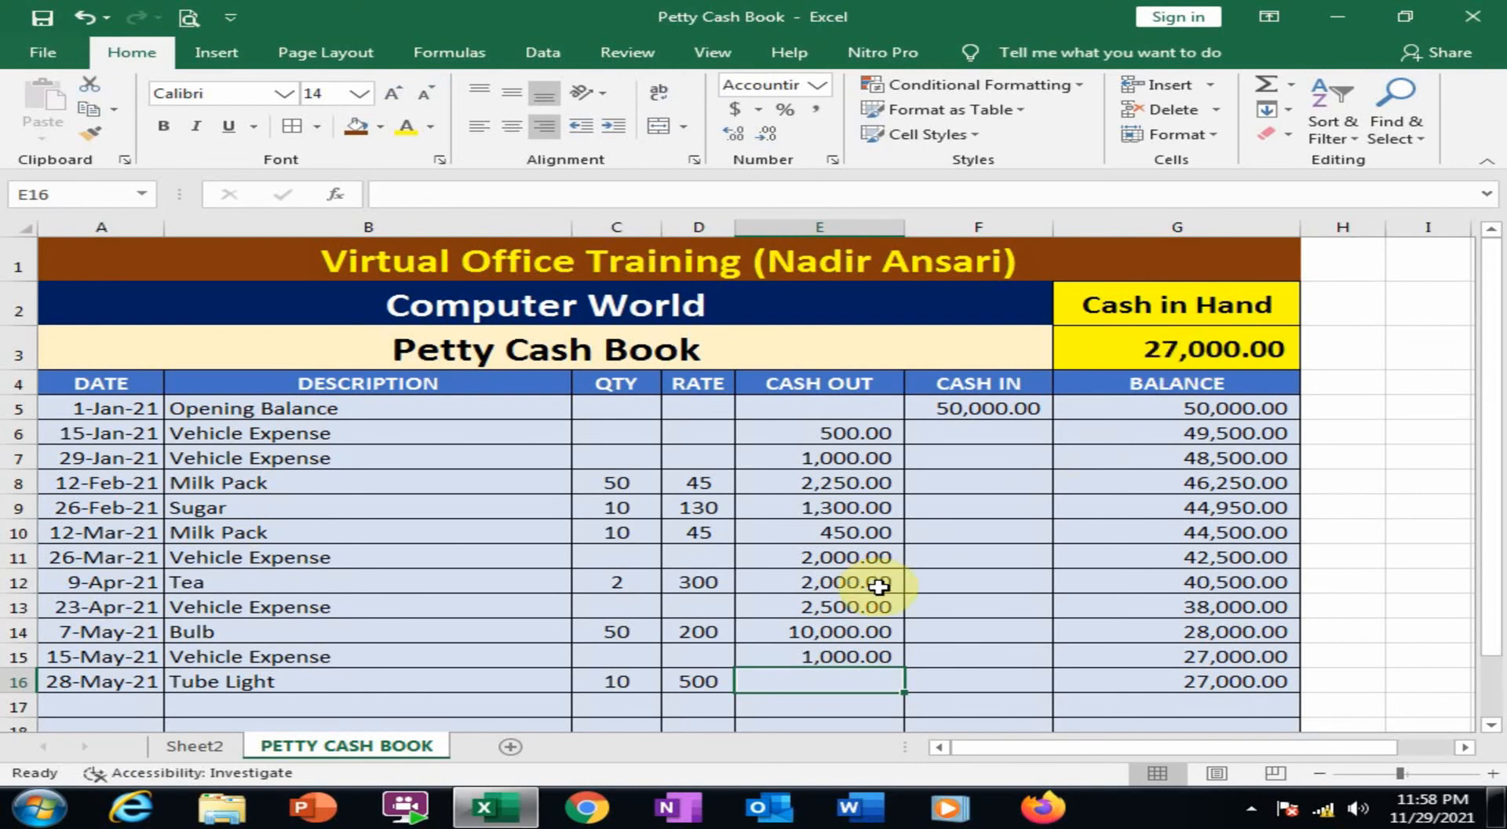
{"action": "key", "text": "ctrl+z"}
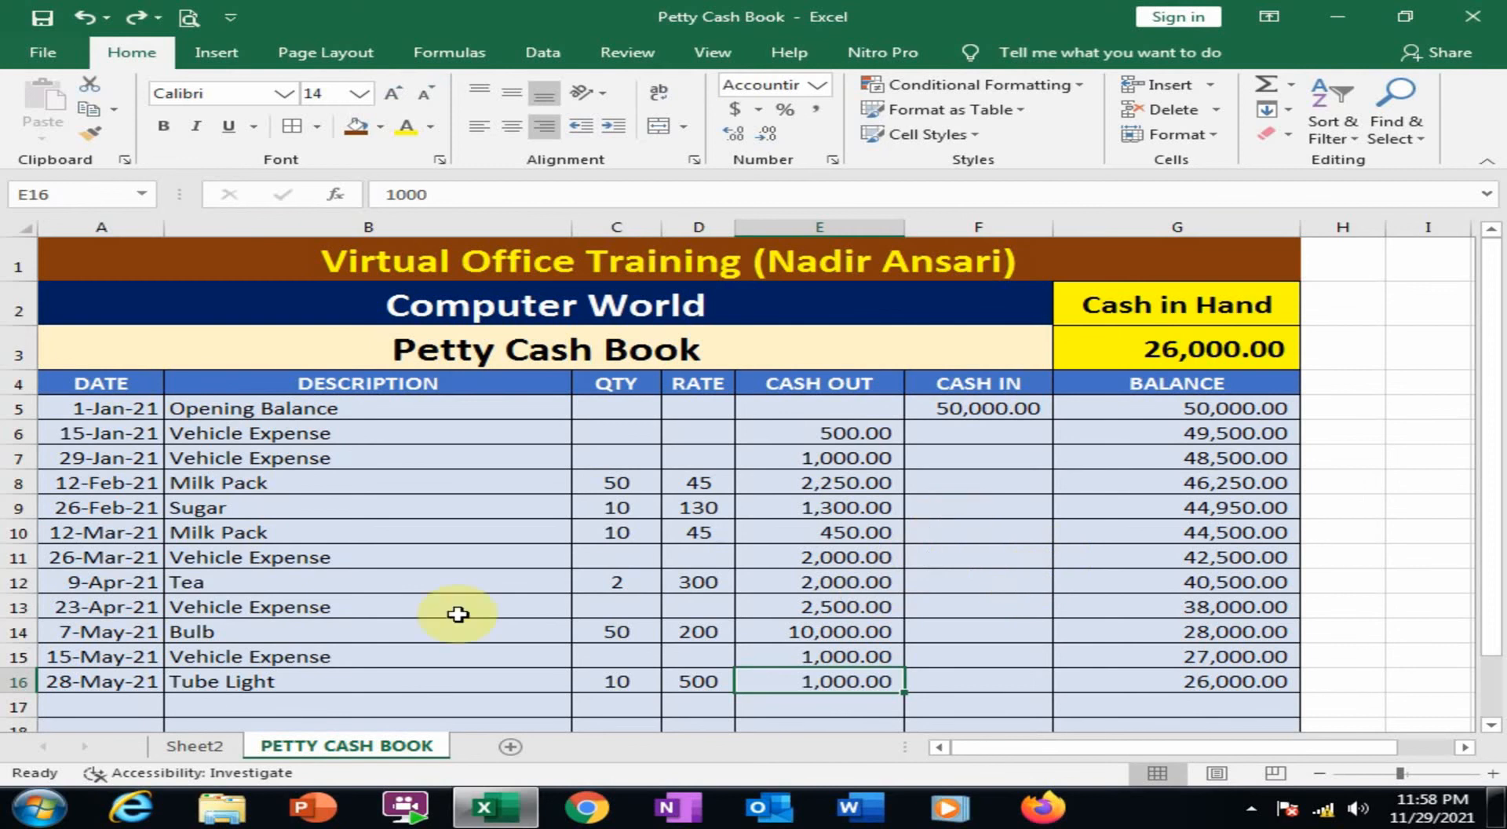
{"action": "scroll", "coordinate": [354, 583], "scroll_direction": "down", "scroll_amount": 1}
{"action": "scroll", "coordinate": [354, 583], "scroll_direction": "up", "scroll_amount": 1}
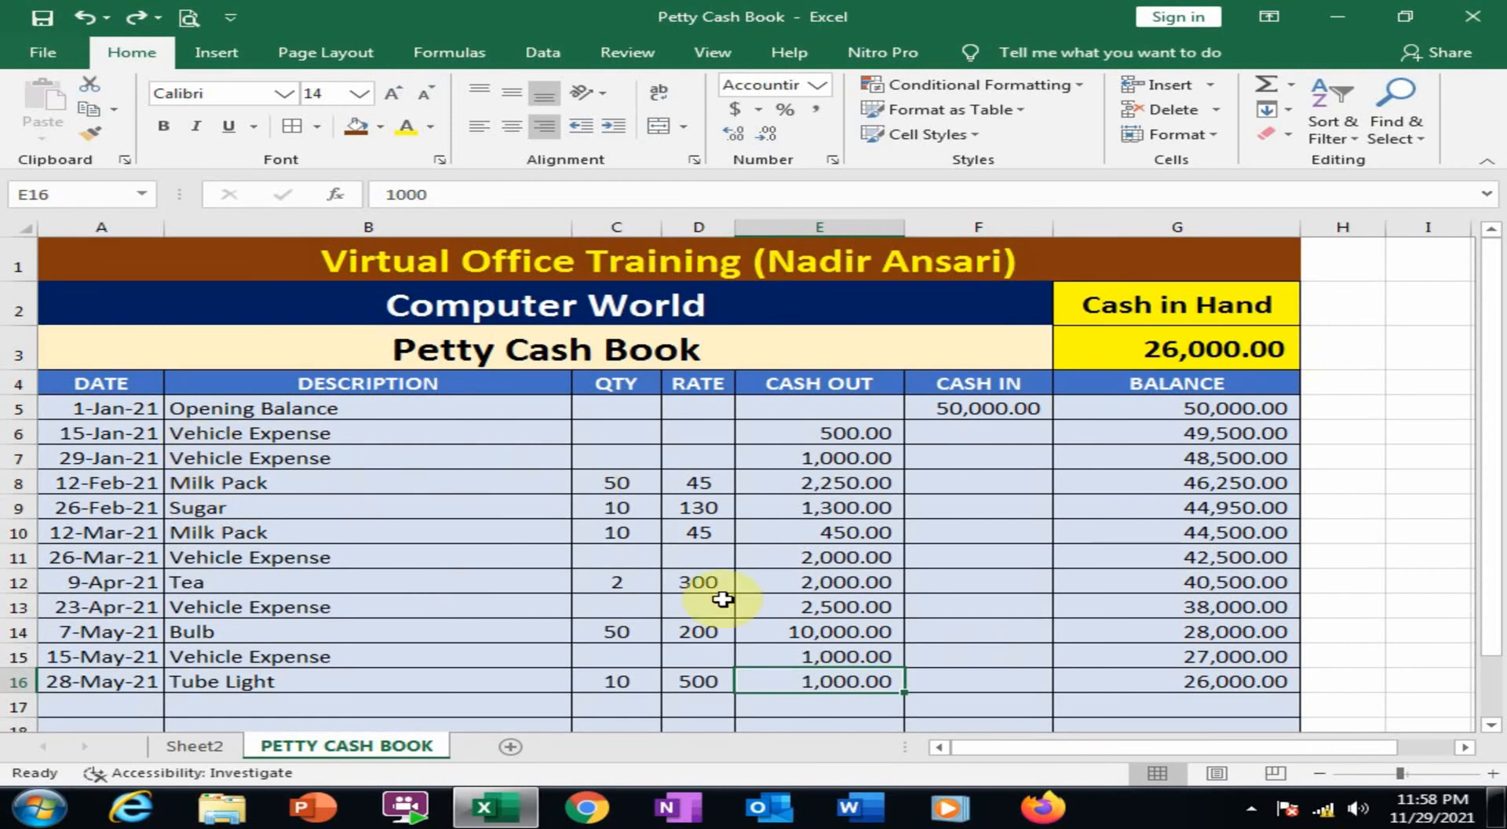
Create a PivotTable from the petty cash range A4:G19 on a new worksheet
{"action": "left_click_drag", "start_coordinate": [92, 374], "coordinate": [1184, 656]}
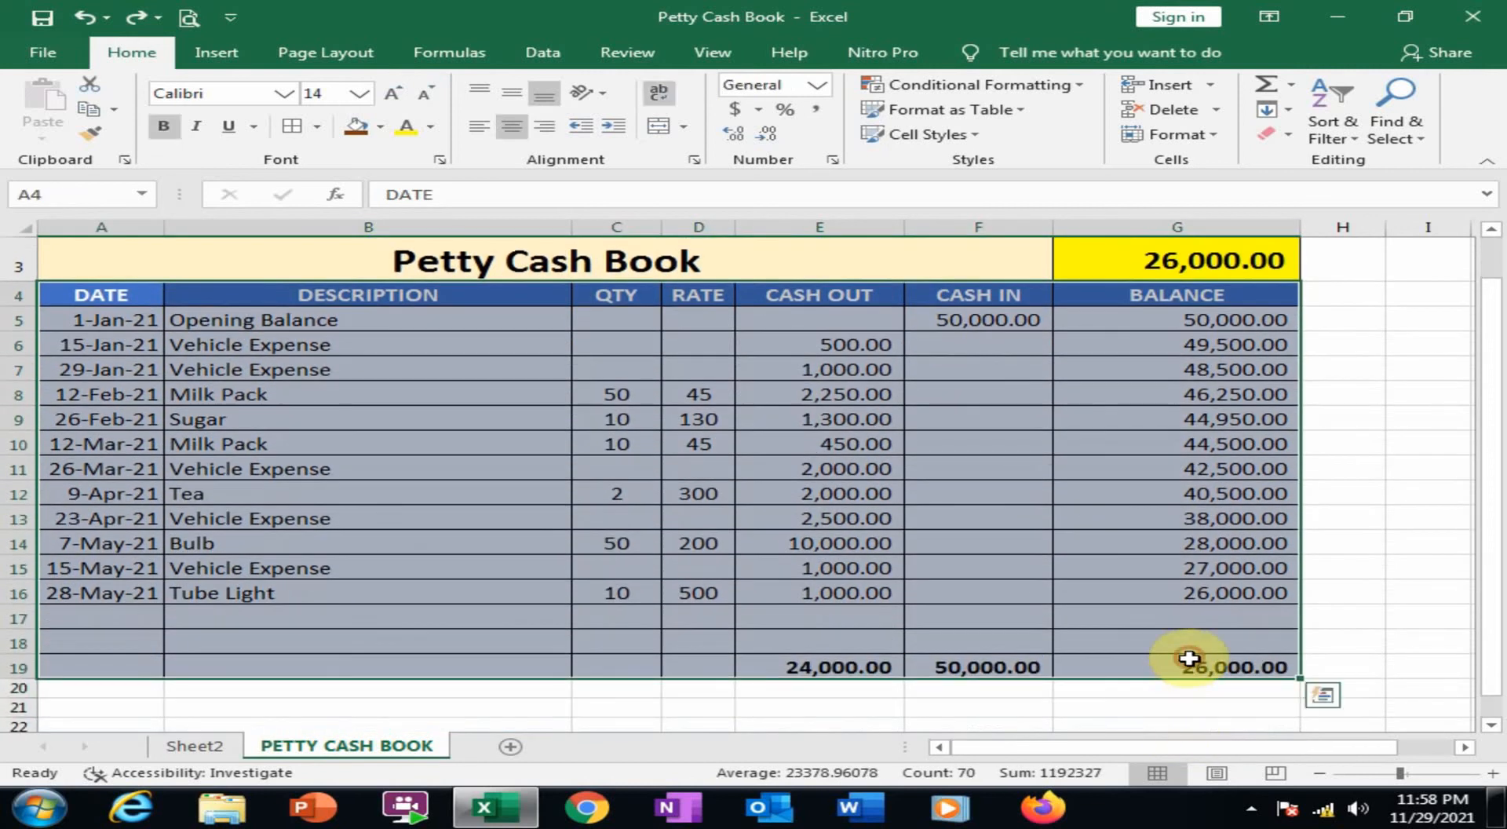
{"action": "left_click", "coordinate": [216, 52]}
{"action": "left_click", "coordinate": [43, 98]}
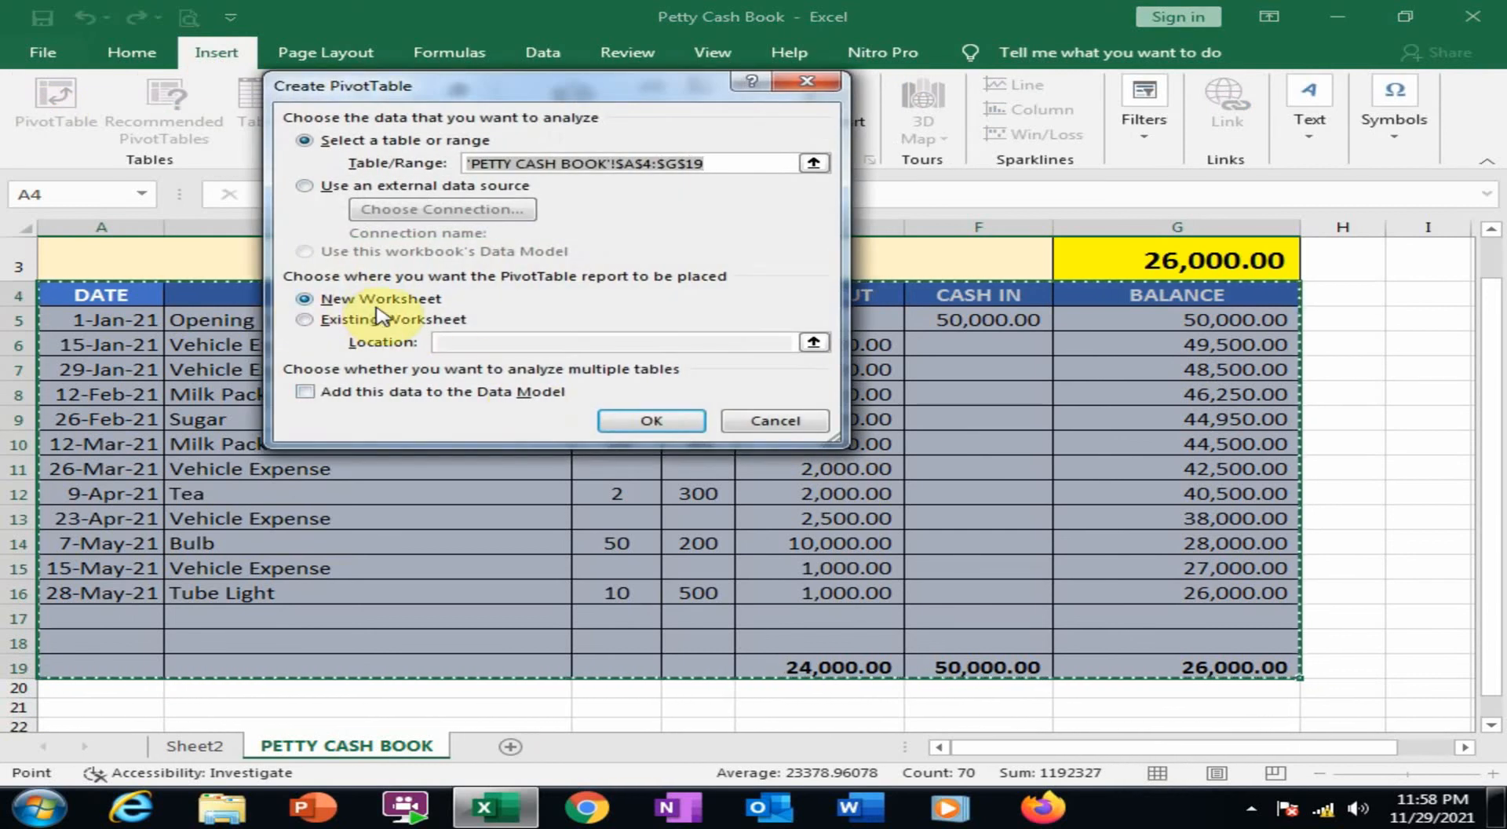
{"action": "left_click", "coordinate": [655, 422]}
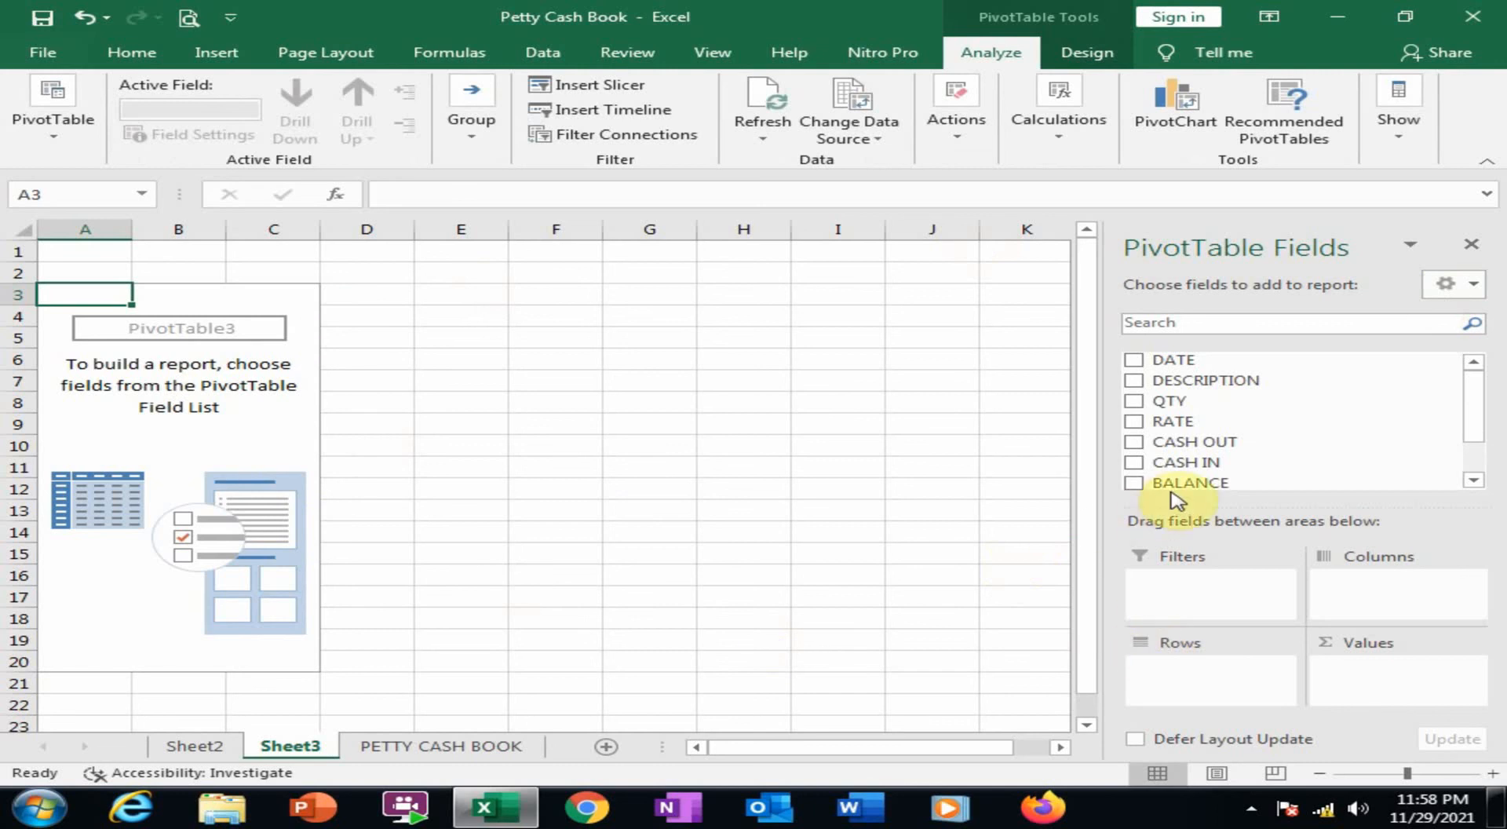
Lay out the PivotTable with only Months as rows, DESCRIPTION as columns and the sum of CASH OUT as values
{"action": "left_click_drag", "start_coordinate": [1162, 361], "coordinate": [1162, 692]}
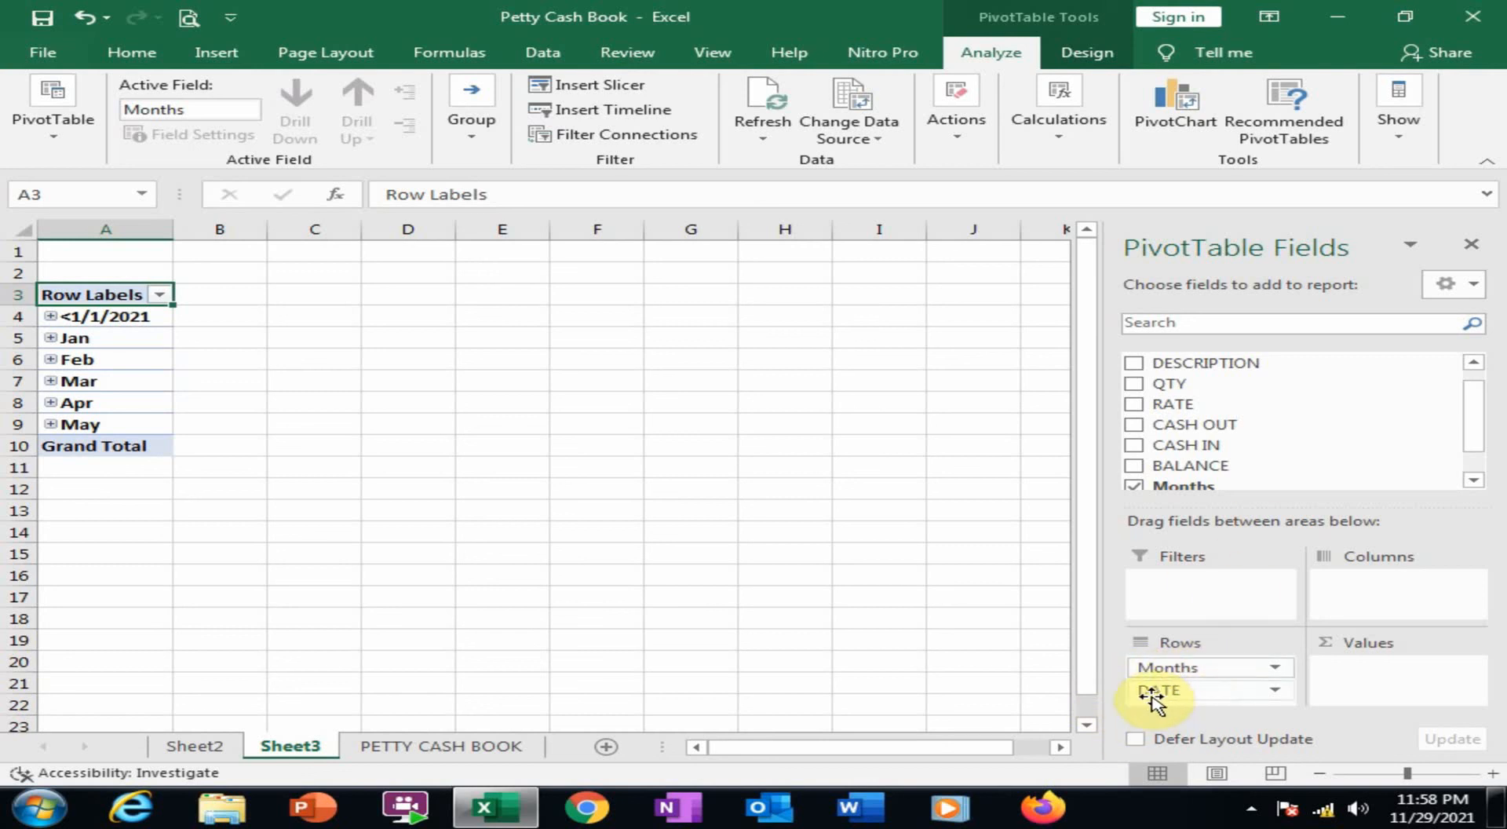
{"action": "left_click_drag", "start_coordinate": [1159, 691], "coordinate": [1358, 448]}
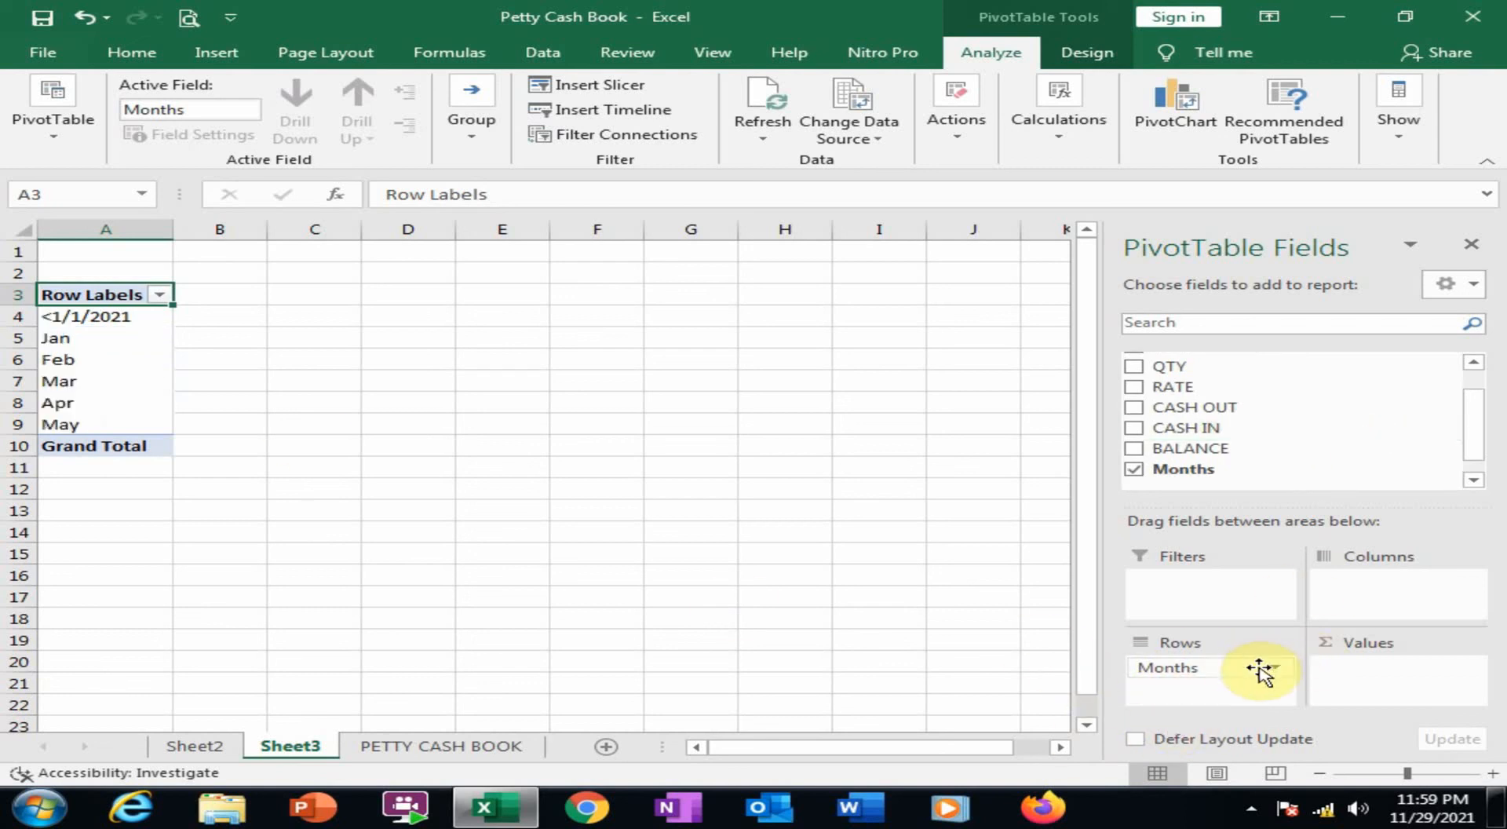
{"action": "left_click_drag", "start_coordinate": [1475, 442], "coordinate": [1473, 394]}
{"action": "left_click_drag", "start_coordinate": [1225, 380], "coordinate": [1388, 607]}
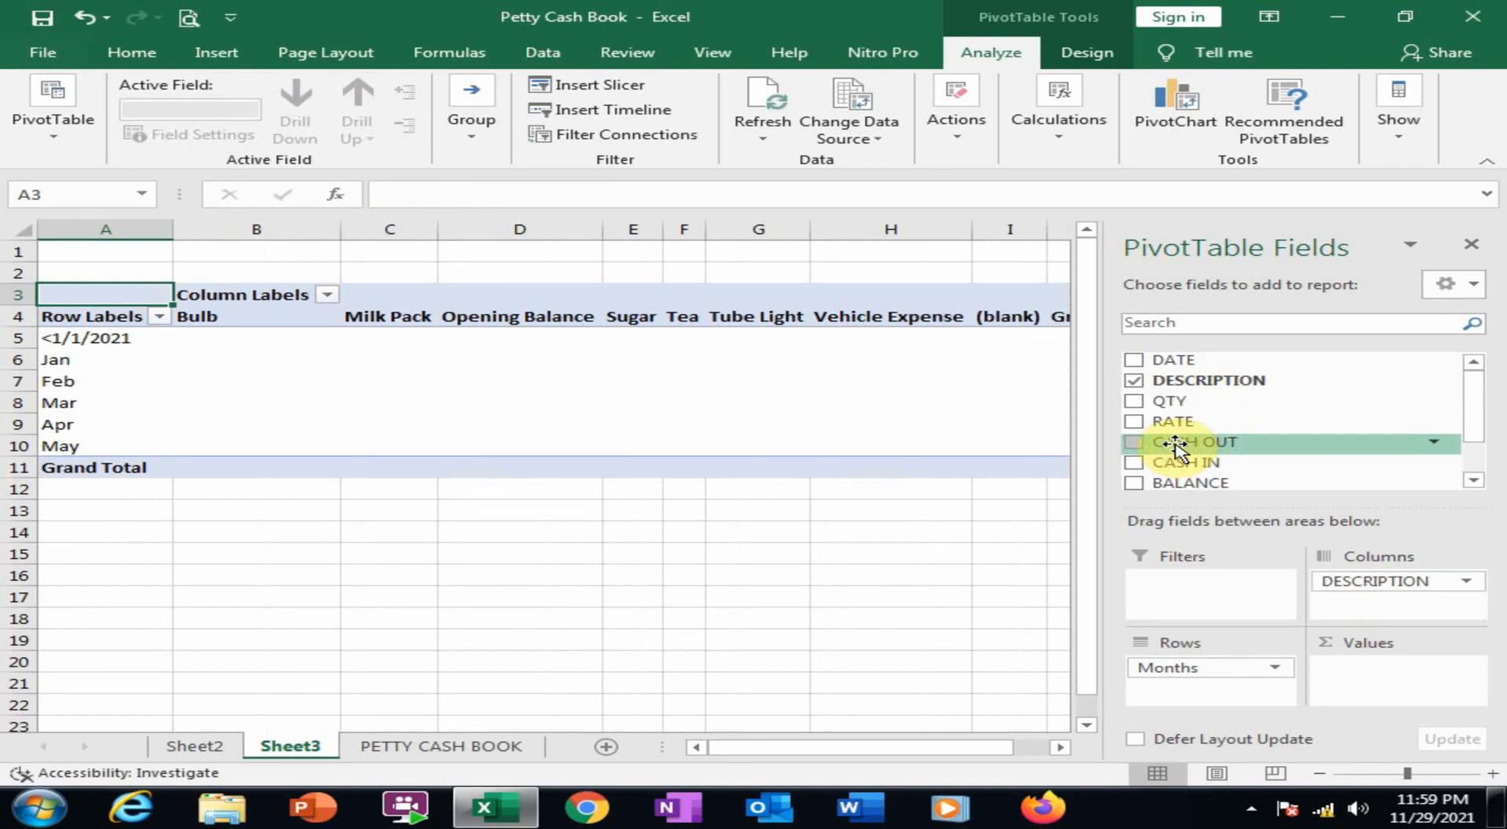
{"action": "left_click_drag", "start_coordinate": [1276, 663], "coordinate": [1427, 696]}
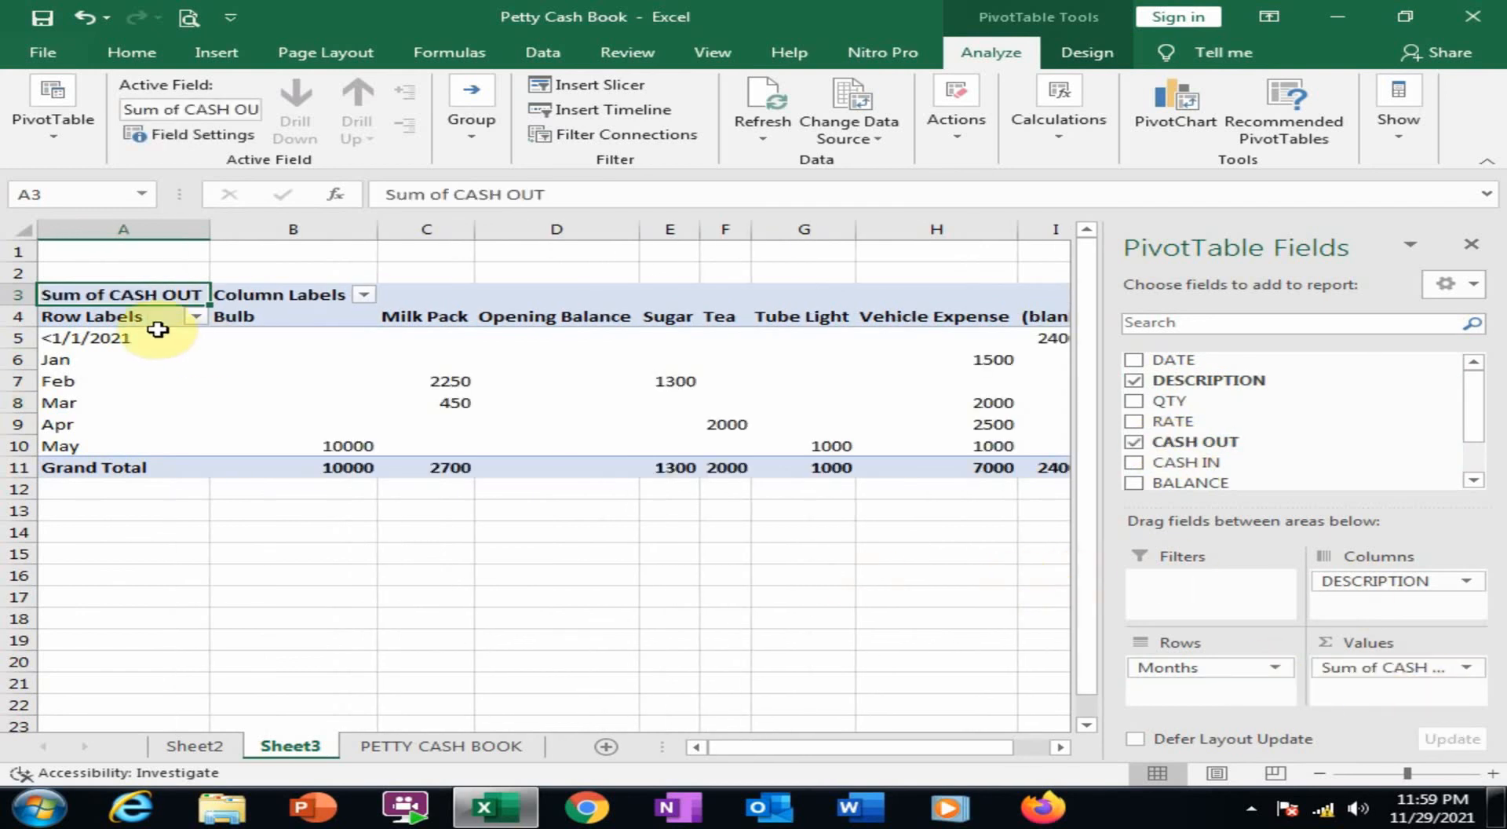
Filter out <1/1/2021 from the PivotTable's row labels, and Opening Balance and (blank) from its column labels
{"action": "left_click", "coordinate": [197, 317]}
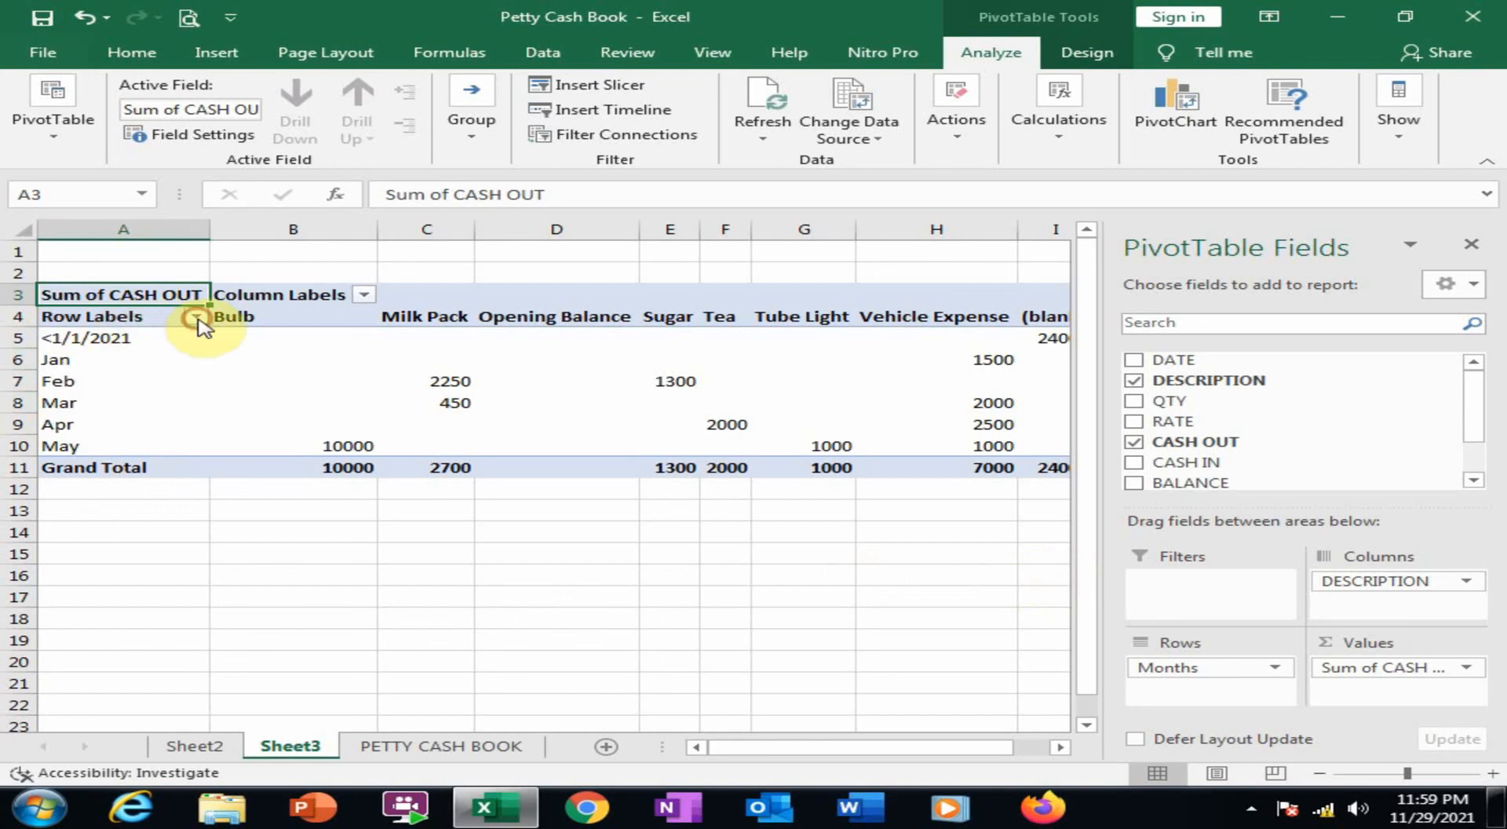
{"action": "left_click", "coordinate": [88, 545]}
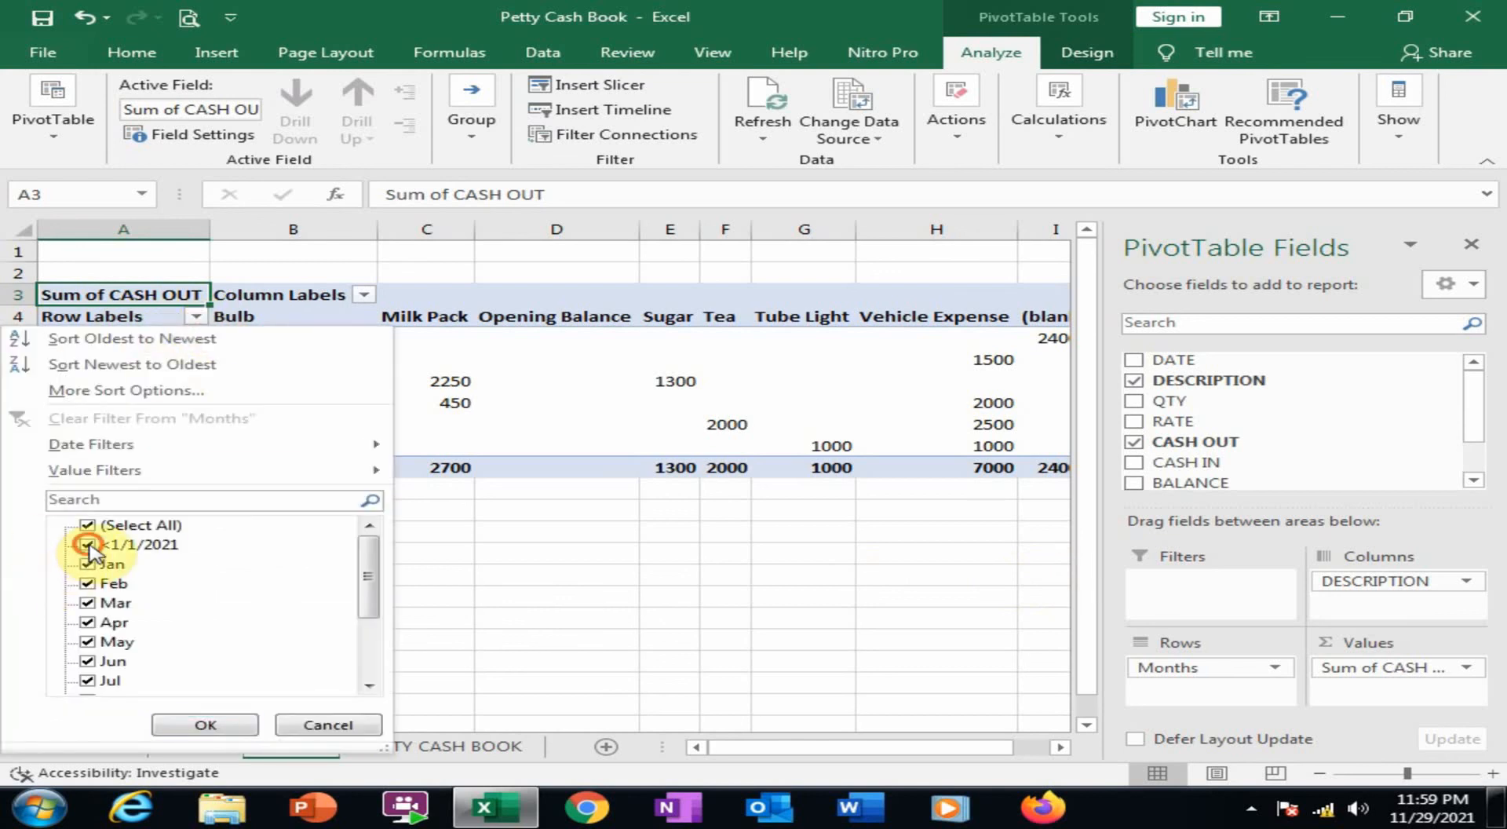
{"action": "left_click", "coordinate": [202, 724]}
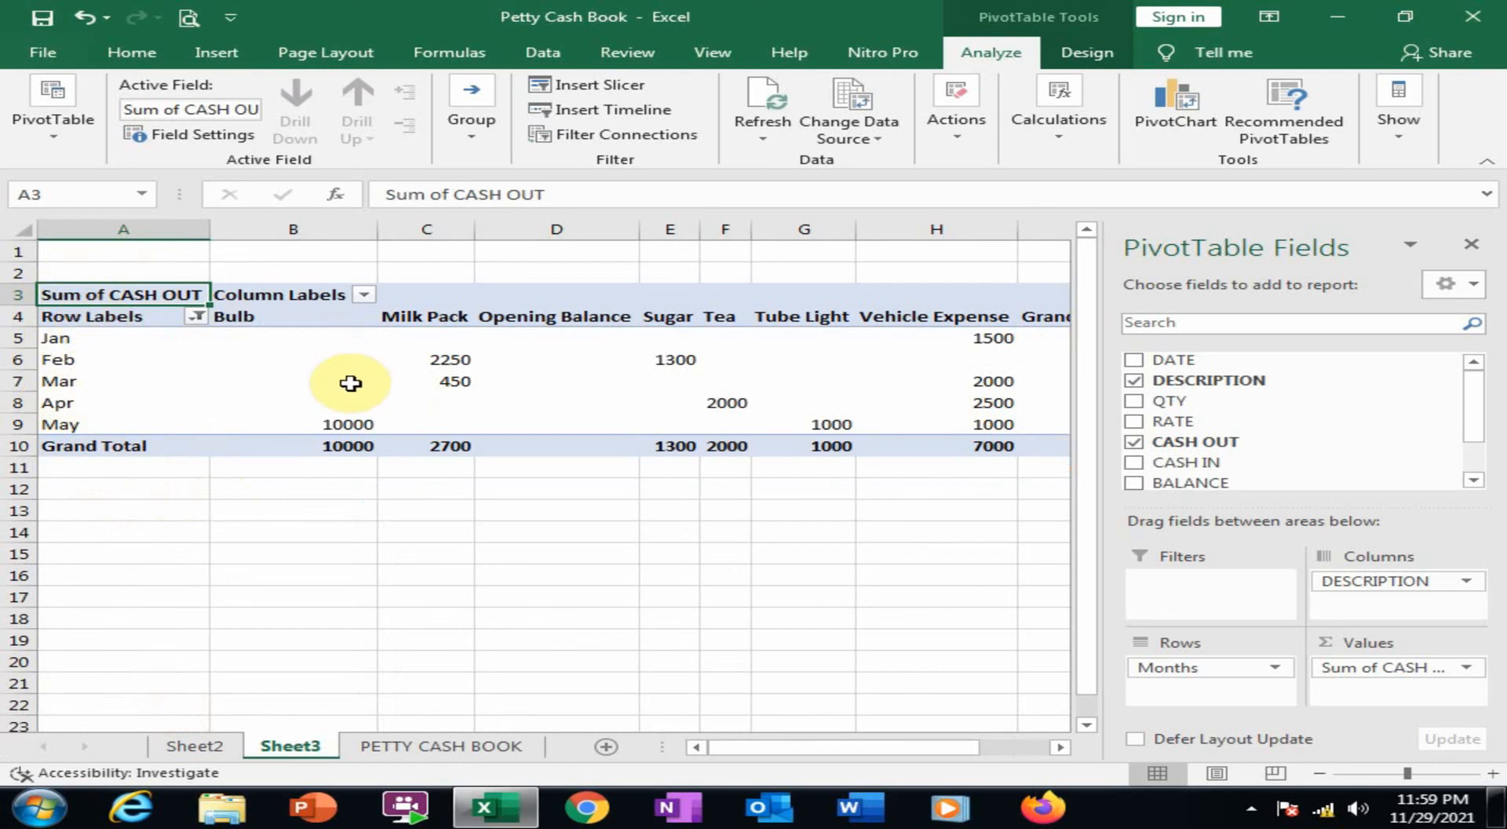
{"action": "left_click", "coordinate": [363, 296]}
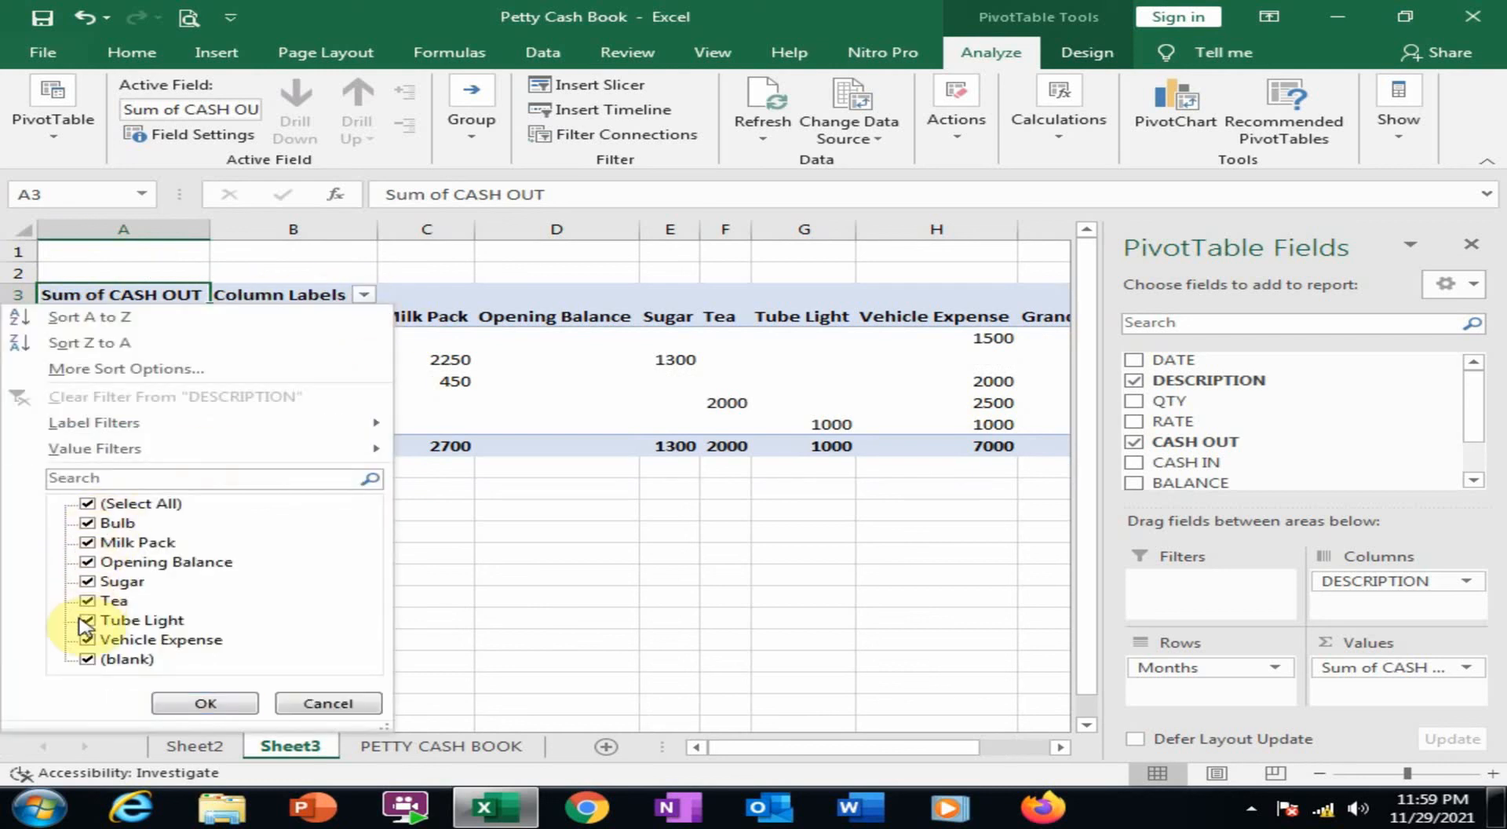
{"action": "left_click", "coordinate": [87, 562]}
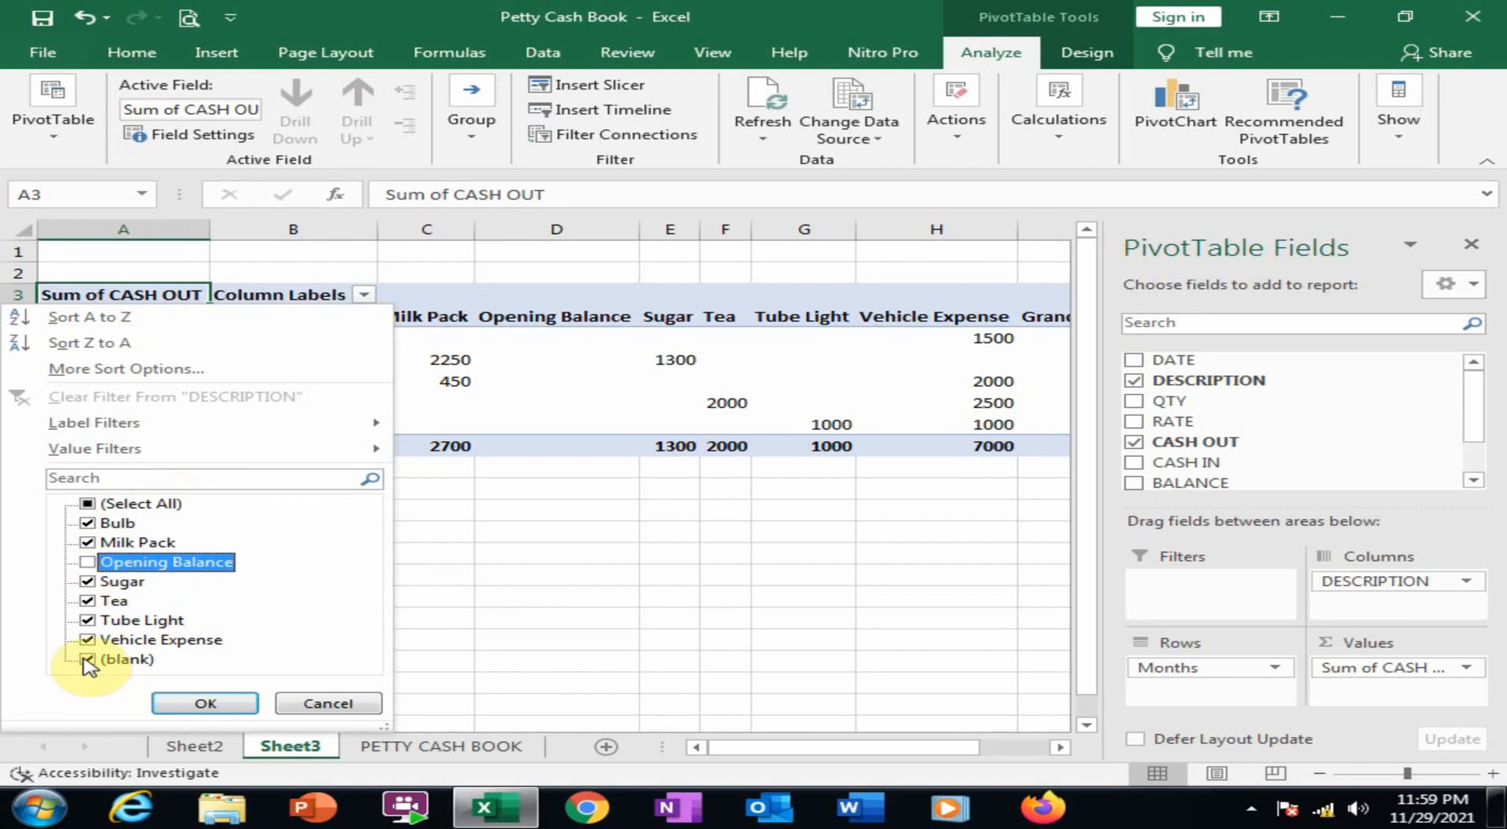
{"action": "left_click", "coordinate": [87, 660]}
{"action": "left_click", "coordinate": [203, 701]}
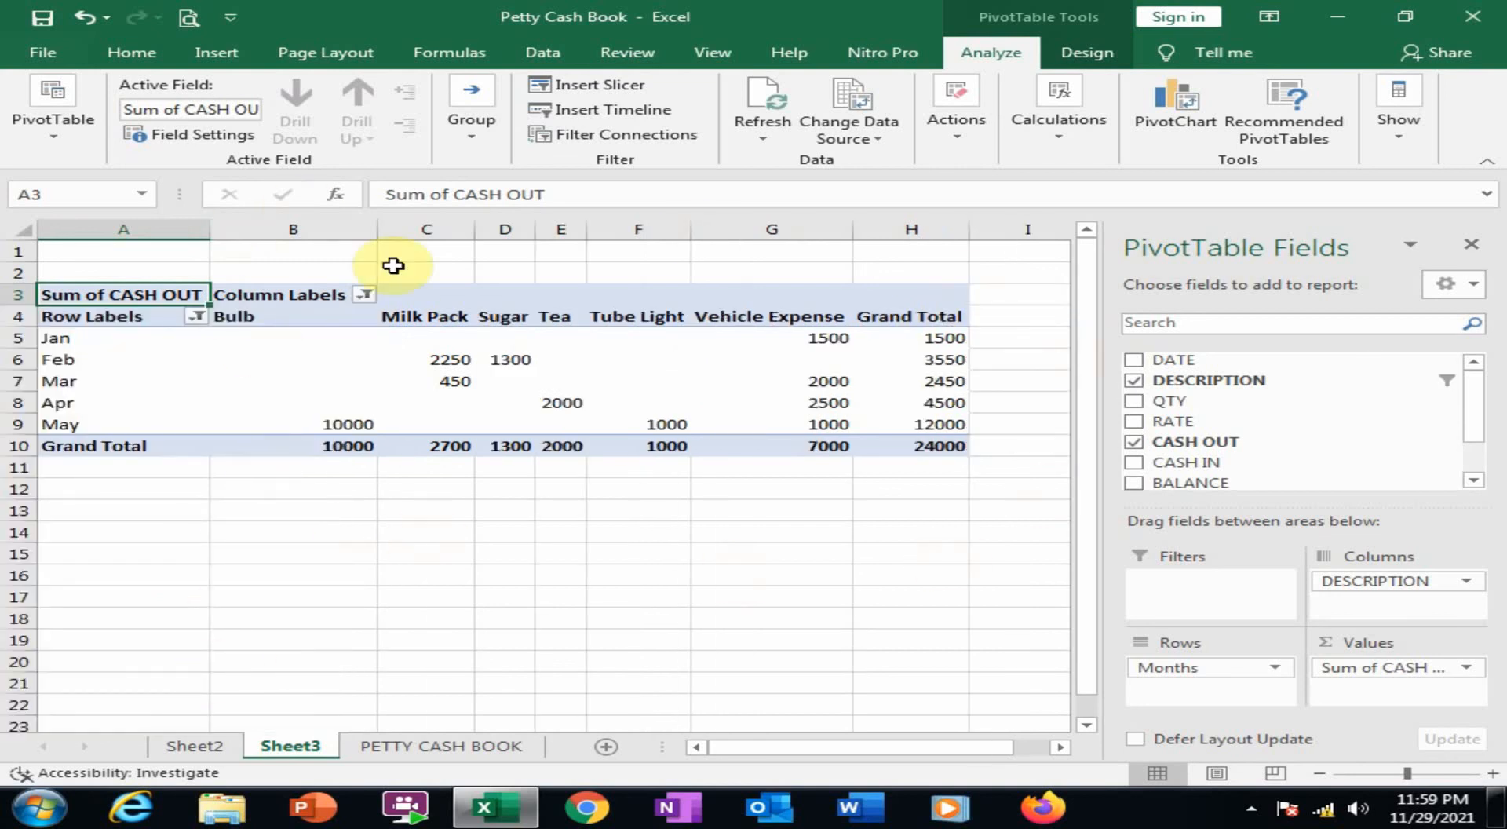
Add a slicer for the DESCRIPTION field to the PivotTable
{"action": "mouse_move", "coordinate": [790, 407]}
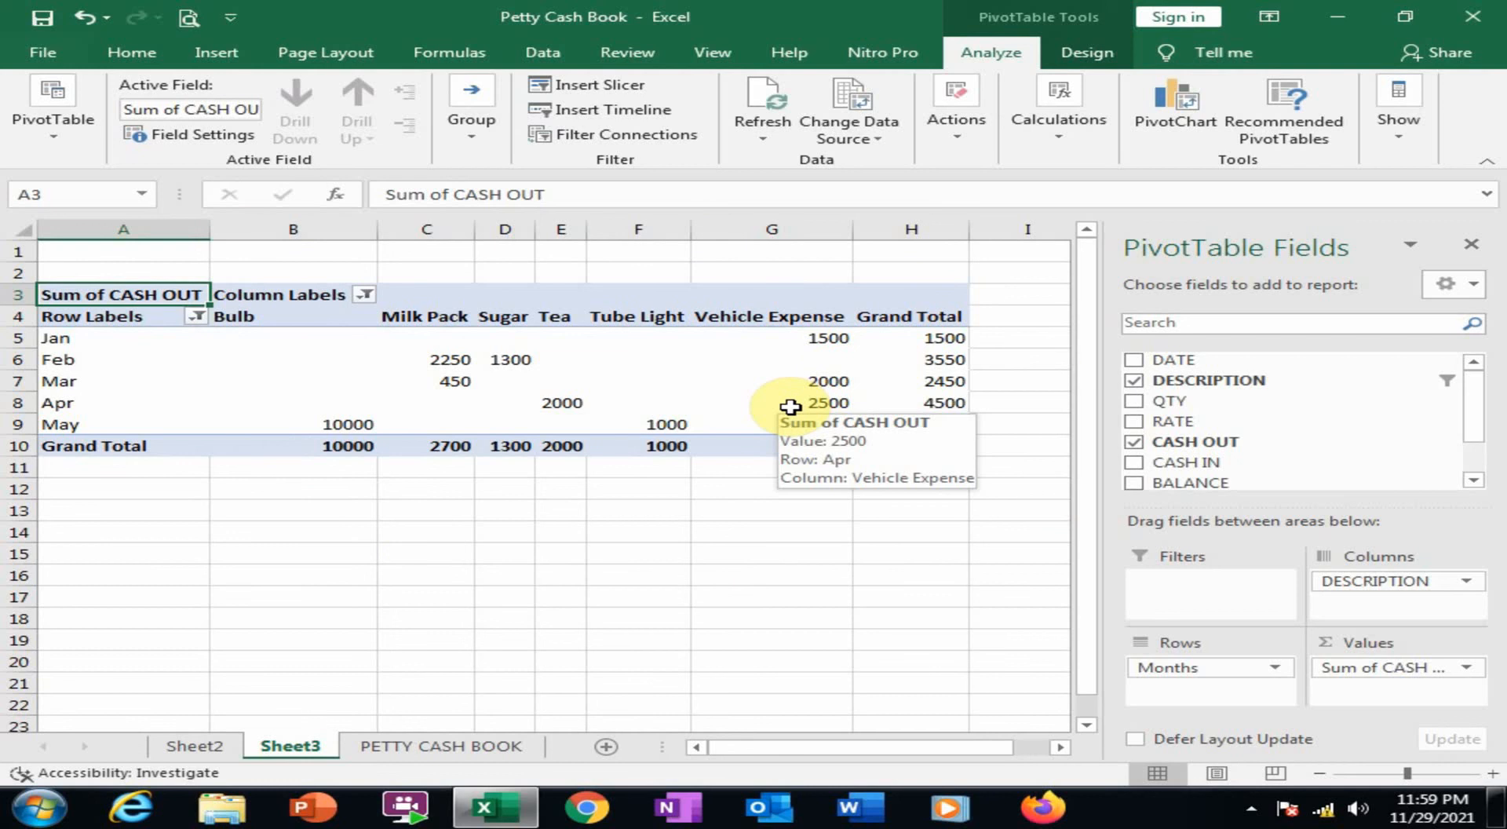
{"action": "right_click", "coordinate": [1187, 384]}
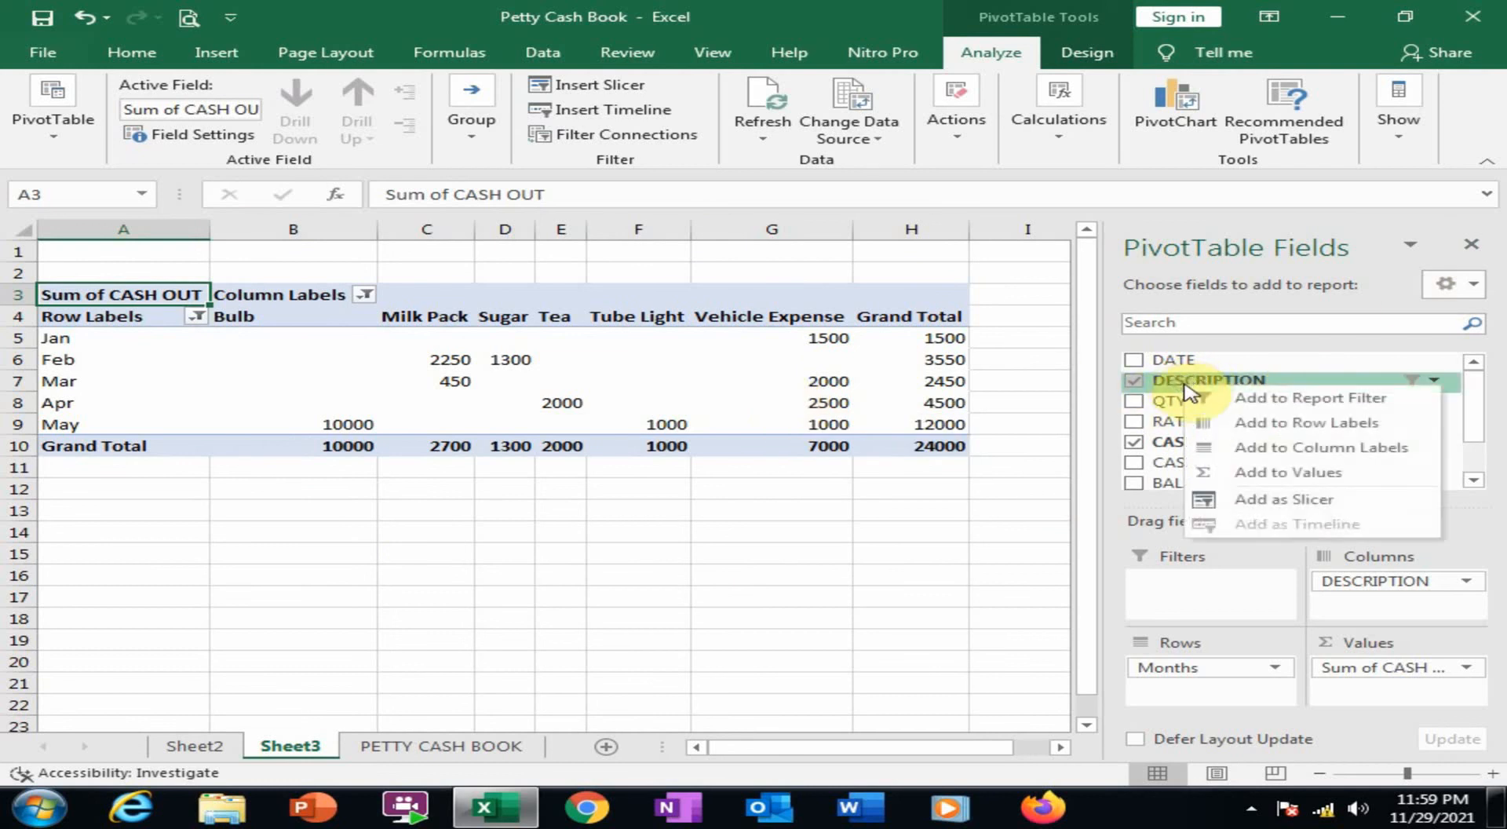
{"action": "left_click", "coordinate": [1274, 510]}
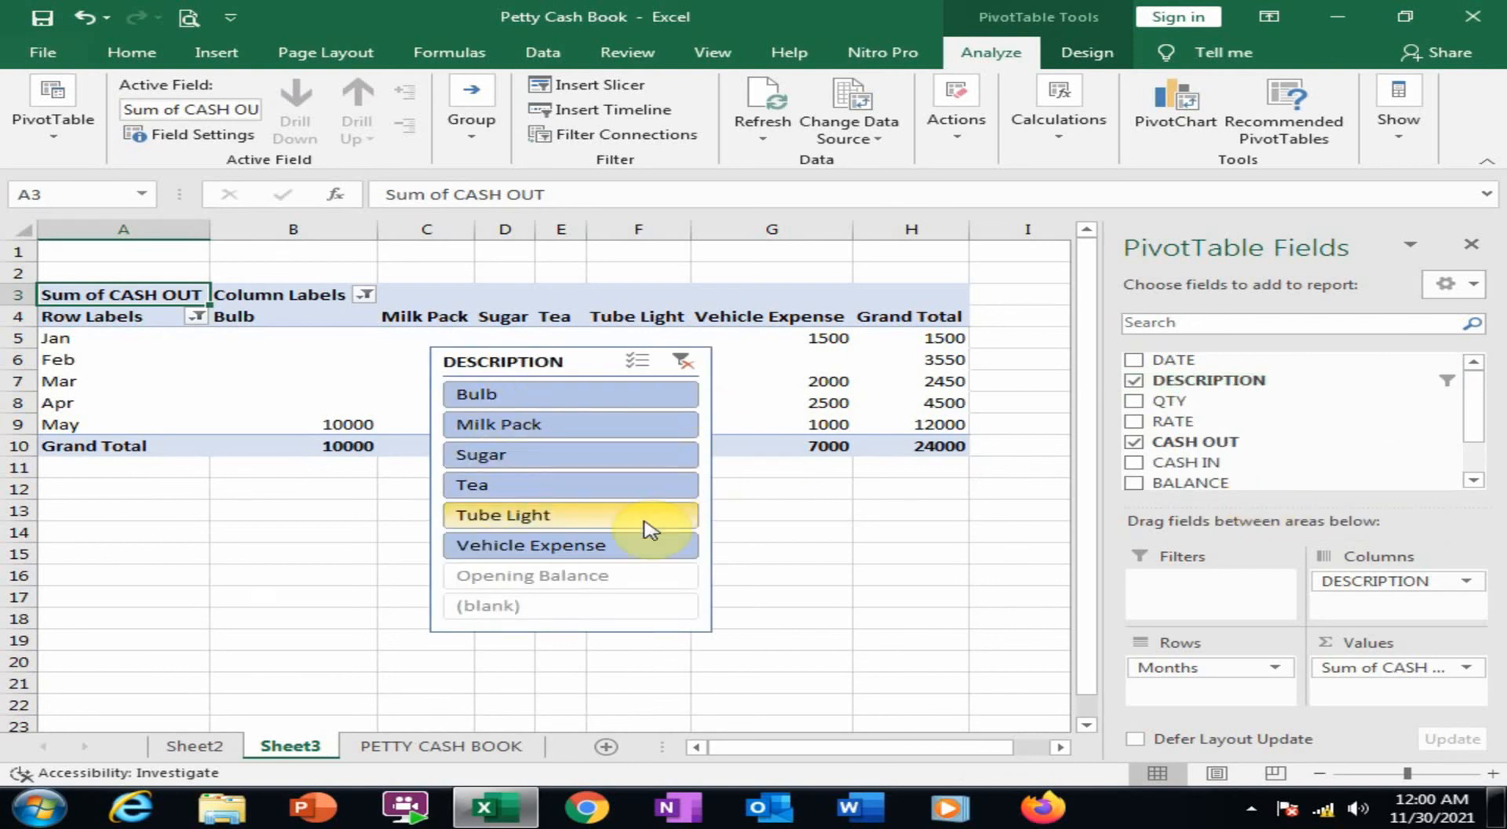
Arrange the DESCRIPTION slicer in 3 columns, resize it to about 4.6" wide by 1.06" high, and place it below the PivotTable
{"action": "left_click", "coordinate": [576, 363]}
{"action": "left_click", "coordinate": [988, 54]}
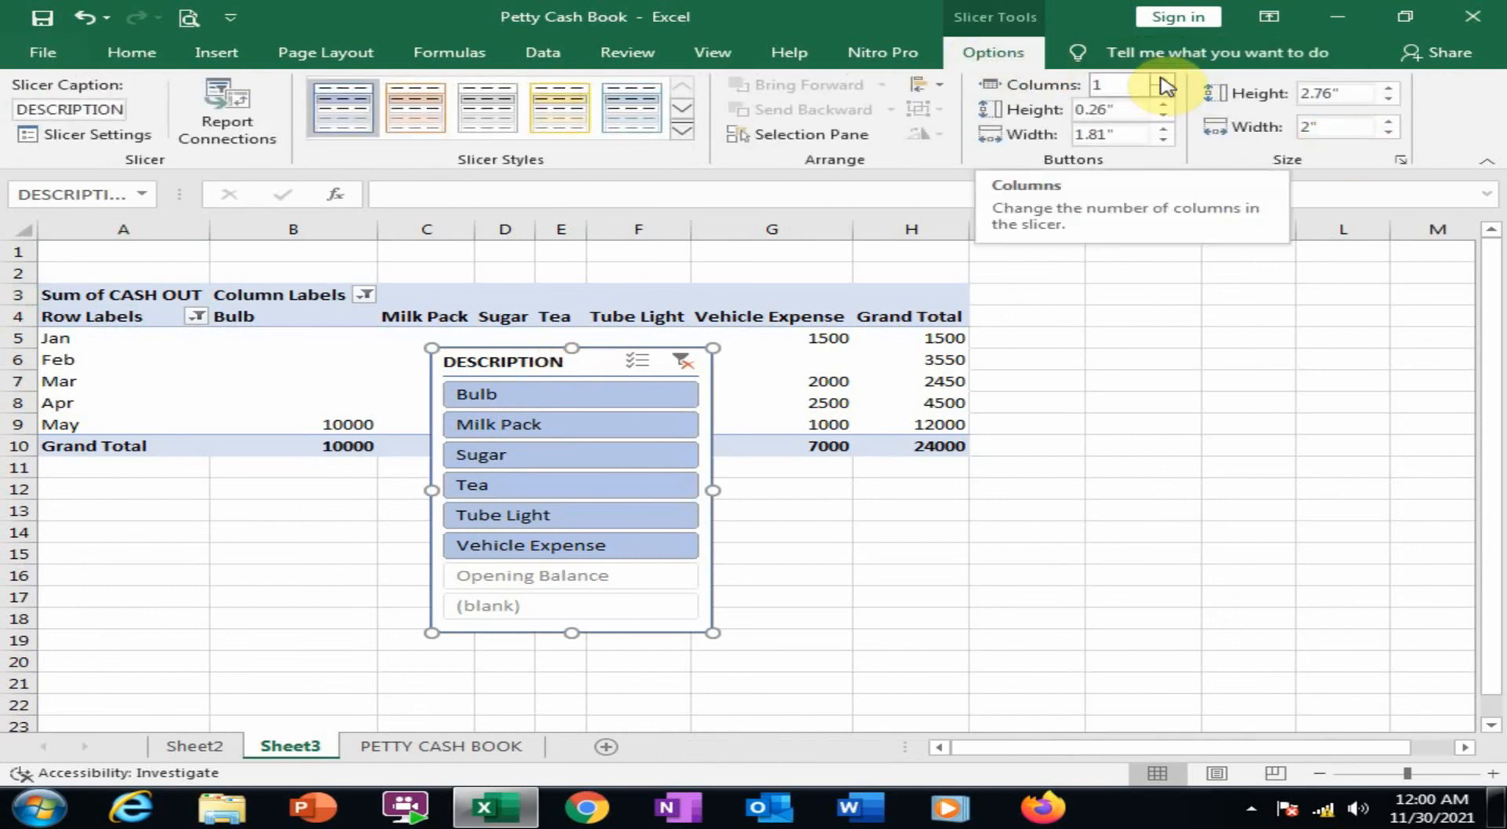
{"action": "left_click", "coordinate": [1163, 80]}
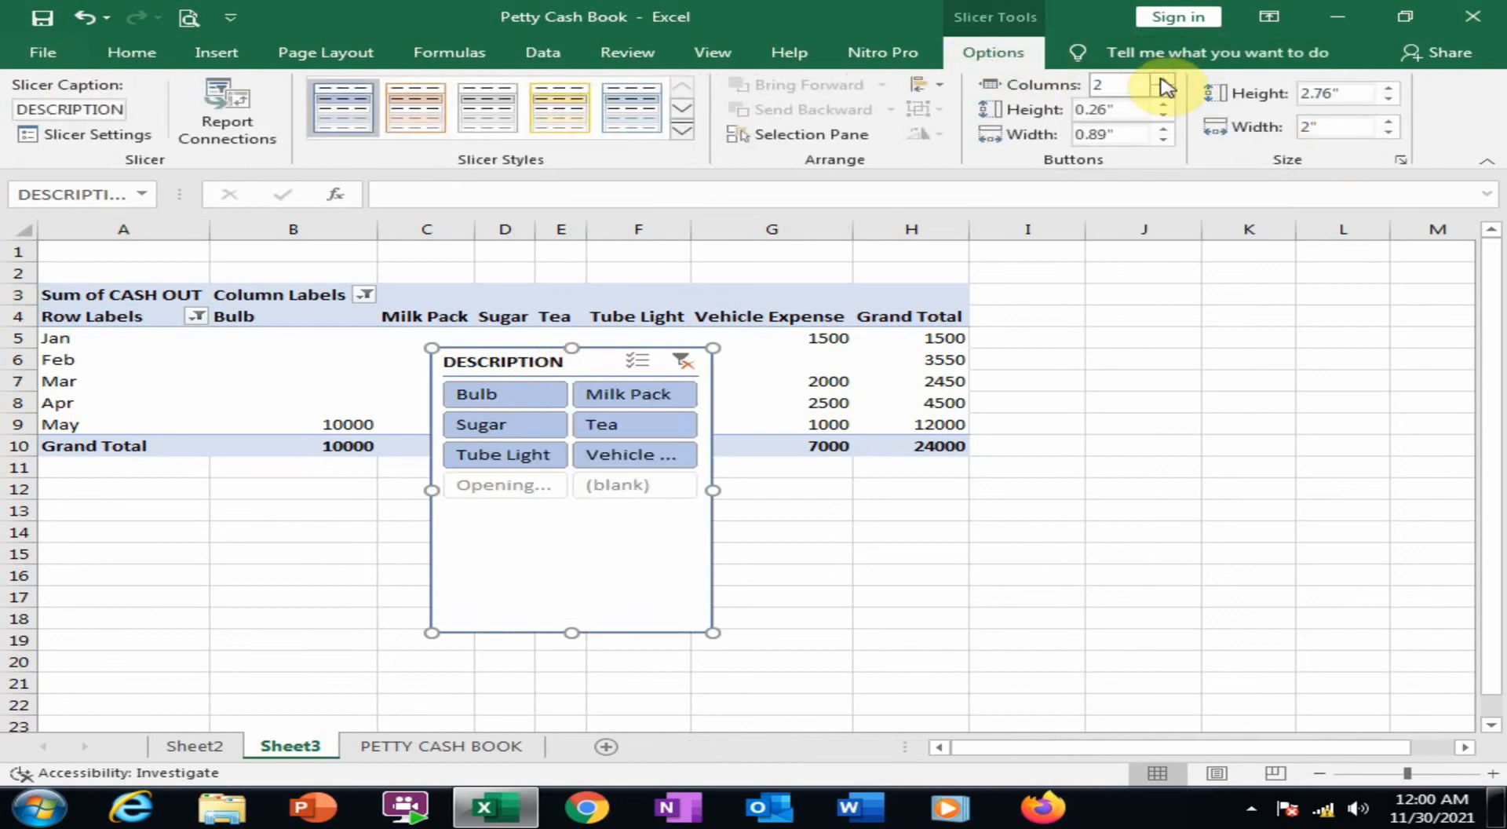
{"action": "left_click", "coordinate": [1164, 79]}
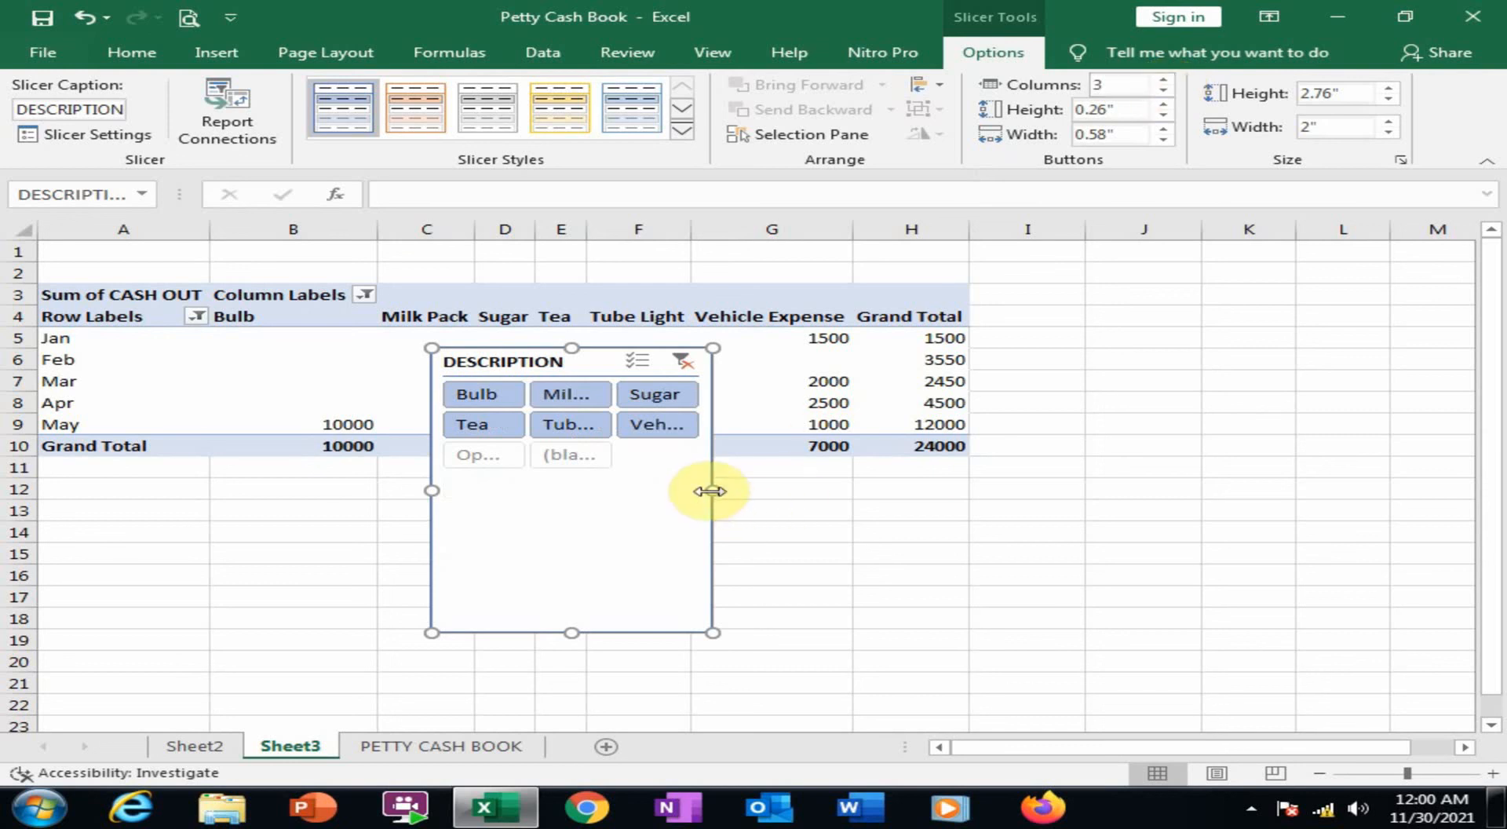
{"action": "left_click_drag", "start_coordinate": [711, 491], "coordinate": [1081, 488]}
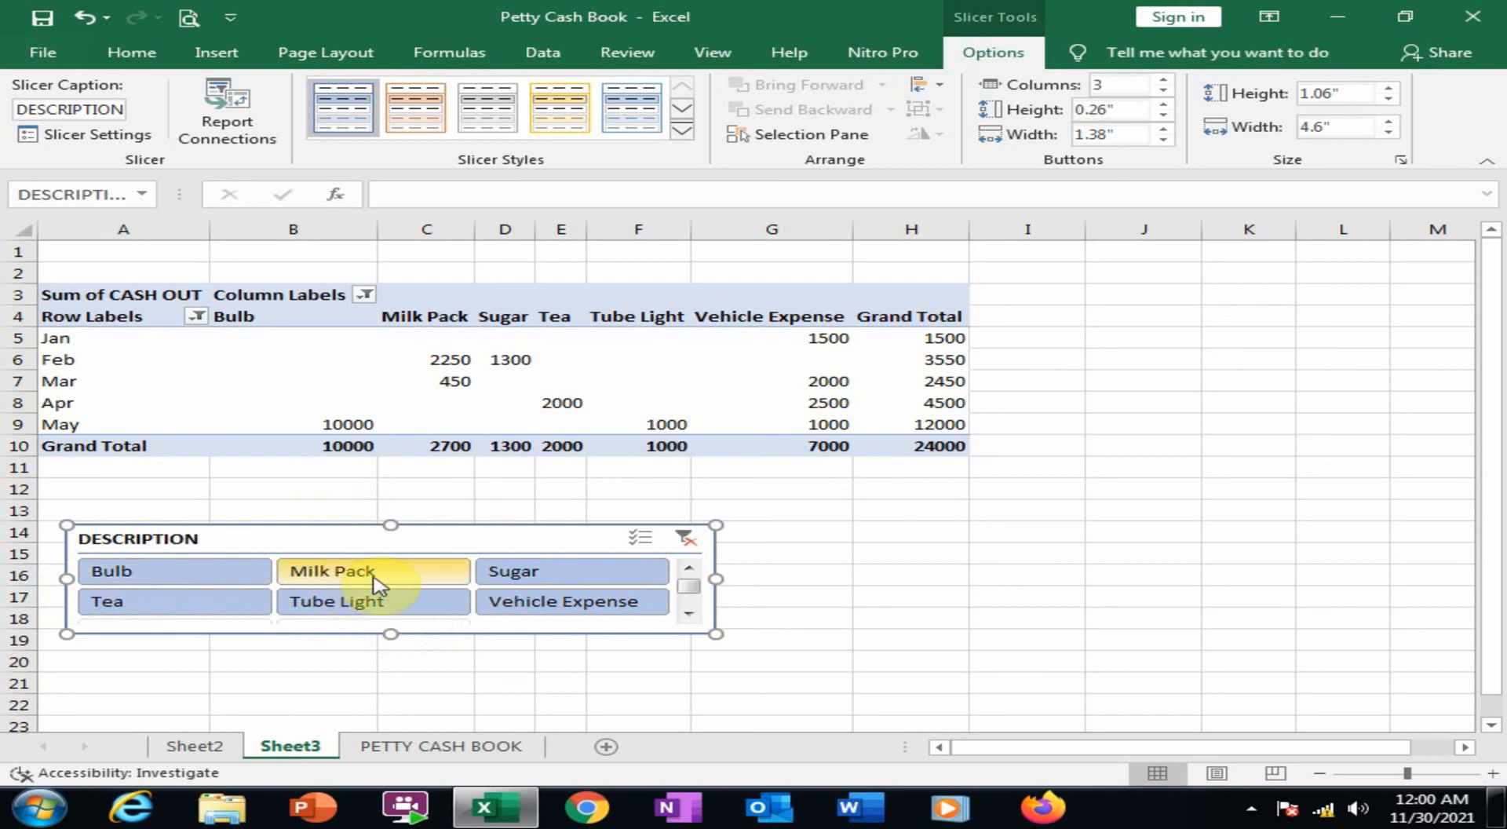
Filter the PivotTable with the slicer by Sugar, Vehicle Expense and Tea in turn, and clear the slicer filter
{"action": "left_click", "coordinate": [530, 583]}
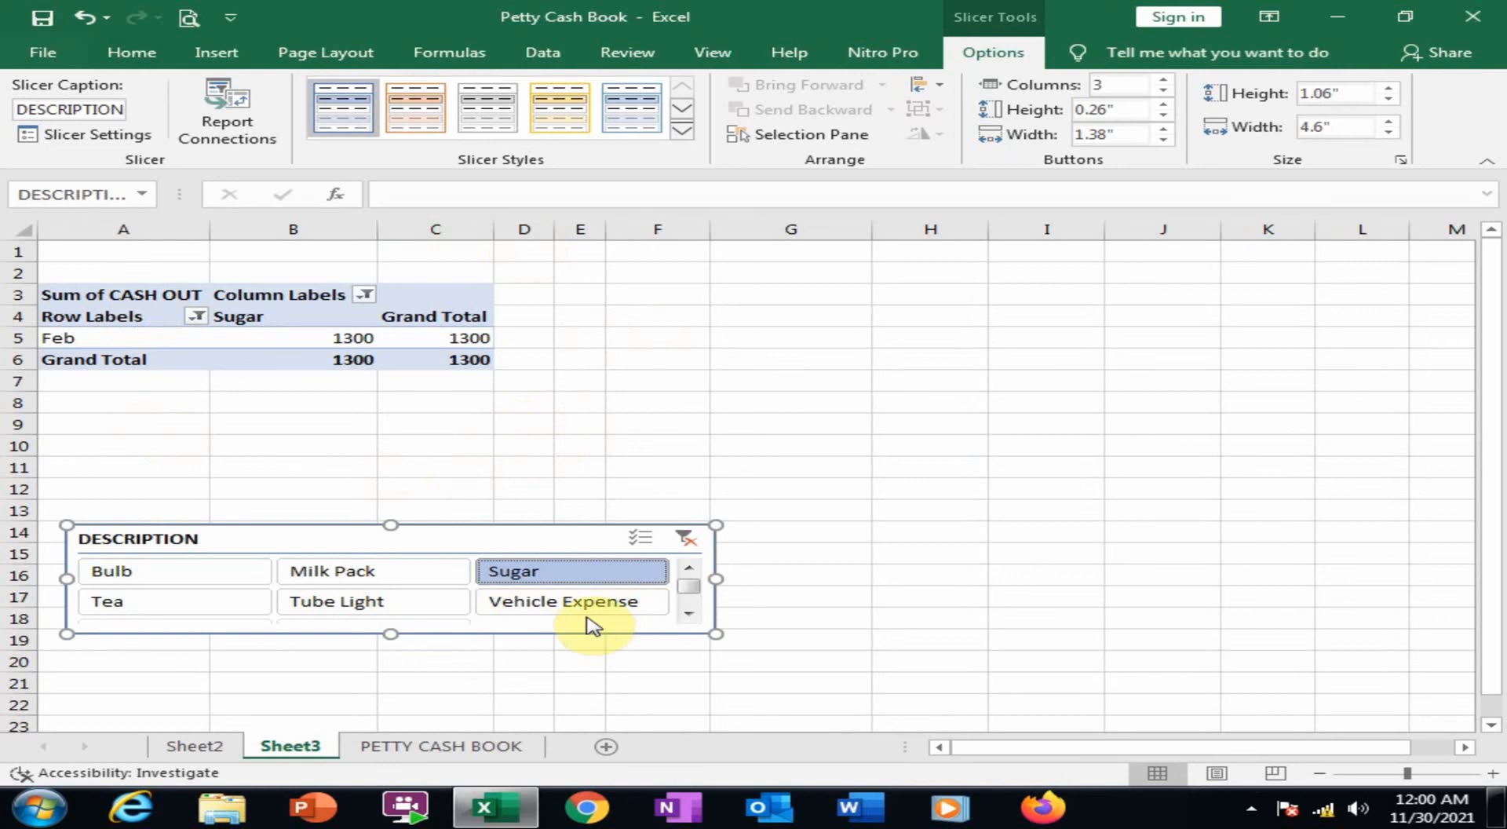
{"action": "left_click", "coordinate": [559, 601]}
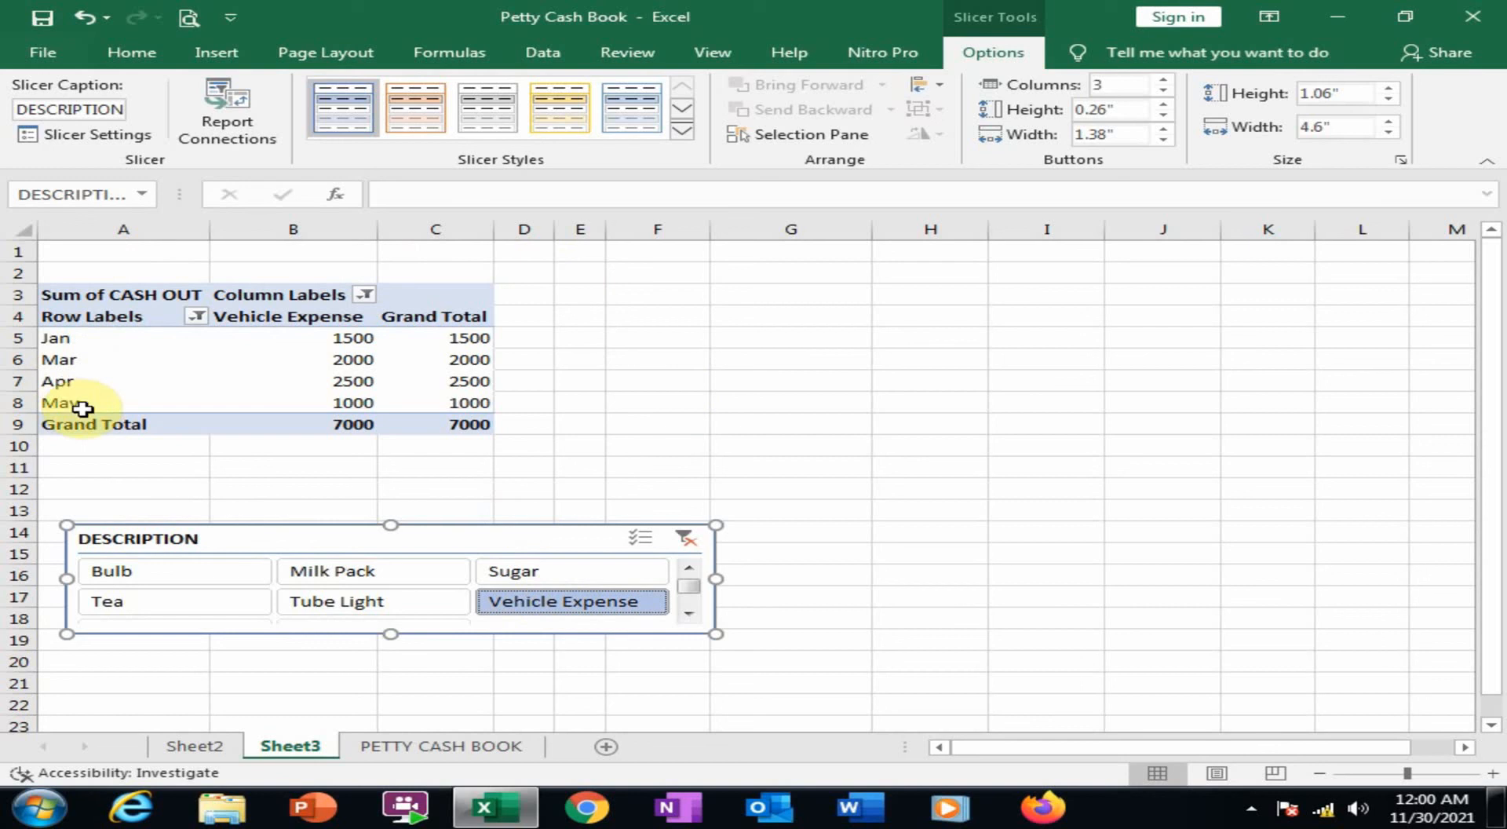
{"action": "left_click", "coordinate": [156, 607]}
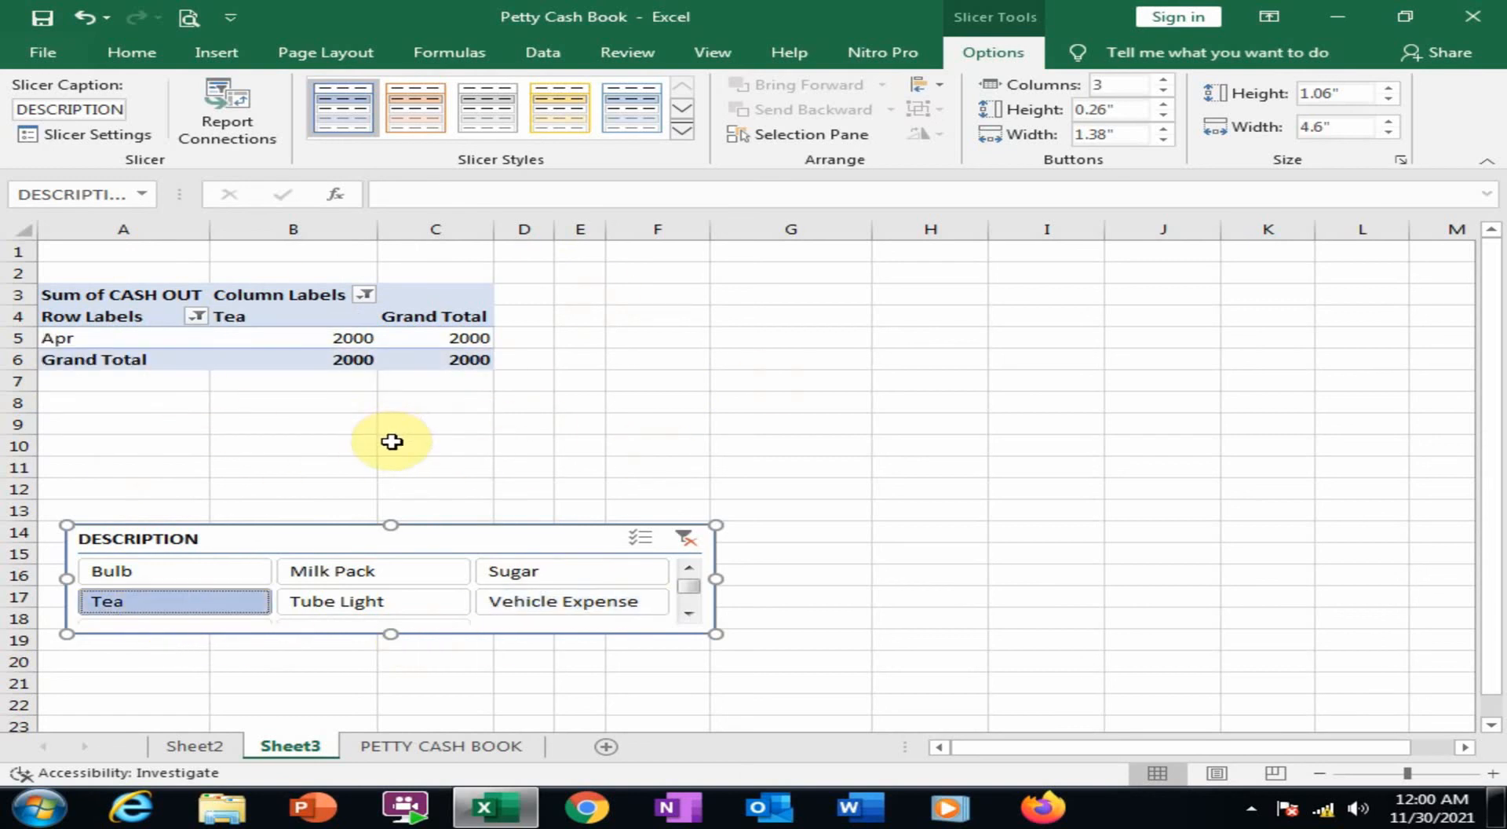
{"action": "left_click", "coordinate": [685, 539]}
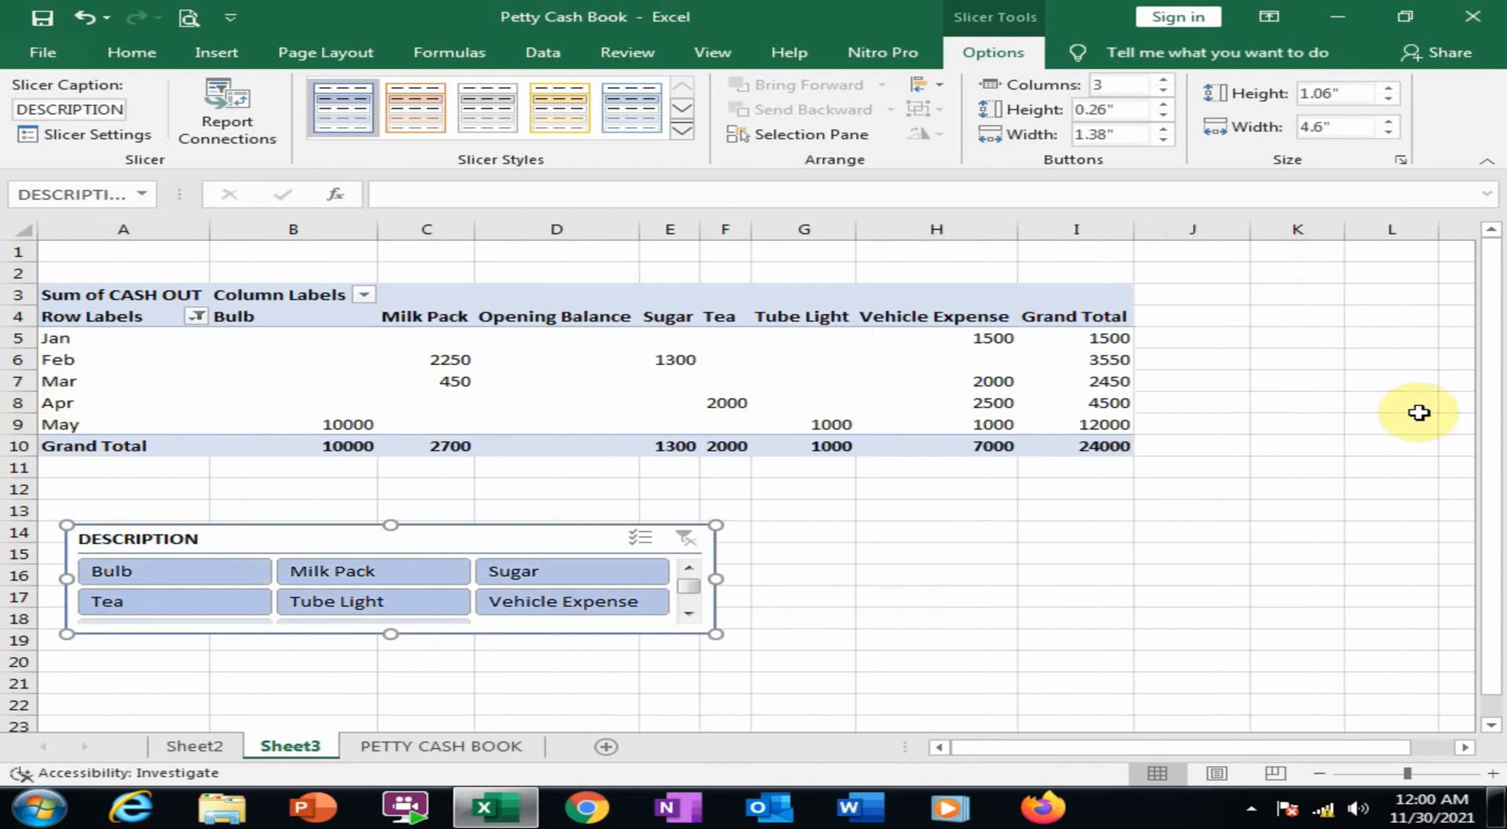